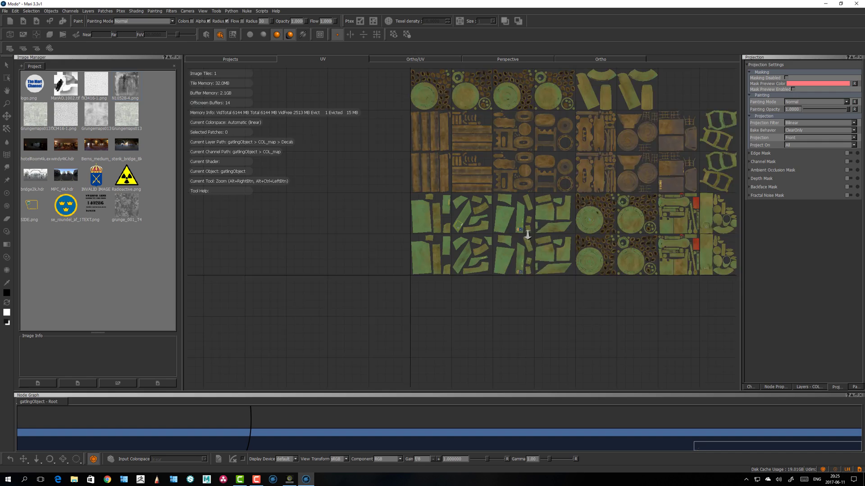
pyautogui.keyDown('alt'); pyautogui.moveTo(527, 235); pyautogui.dragTo(501, 249, button='right'); pyautogui.keyUp('alt')
pyautogui.keyDown('alt'); pyautogui.moveTo(501, 249); pyautogui.dragTo(500, 254, button='middle'); pyautogui.keyUp('alt')
pyautogui.keyDown('alt'); pyautogui.moveTo(509, 245); pyautogui.dragTo(501, 248, button='right'); pyautogui.keyUp('alt')
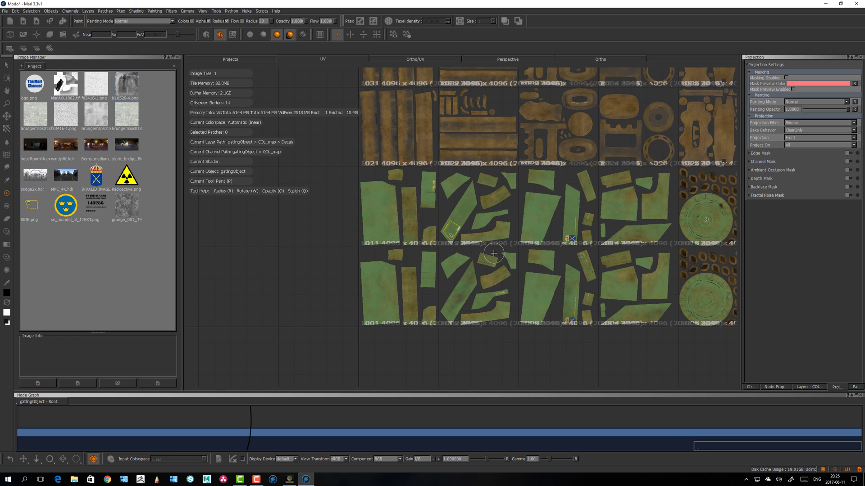
pyautogui.keyDown('alt'); pyautogui.moveTo(494, 253); pyautogui.dragTo(493, 255, button='middle'); pyautogui.keyUp('alt')
pyautogui.keyDown('alt'); pyautogui.moveTo(498, 223); pyautogui.dragTo(497, 228, button='middle'); pyautogui.keyUp('alt')
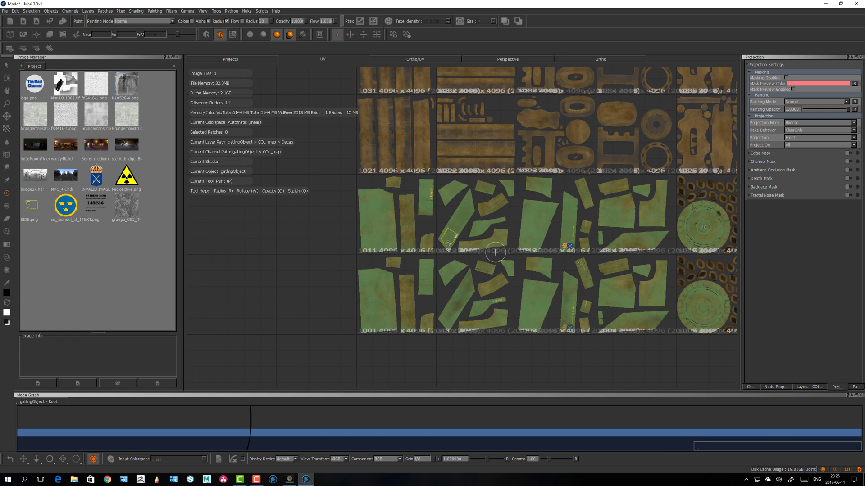
# Try painting a left-right symmetrical black pattern across the vehicle's front in the Ortho view with paint mirroring on, and clear it.
pyautogui.press('F6')
pyautogui.keyDown('alt'); pyautogui.moveTo(464, 252); pyautogui.dragTo(475, 250, button='right'); pyautogui.keyUp('alt')
pyautogui.keyDown('alt'); pyautogui.moveTo(478, 247); pyautogui.dragTo(468, 279, button='middle'); pyautogui.keyUp('alt')
pyautogui.click(352, 37)
pyautogui.moveTo(468, 270)
pyautogui.mouseDown()
pyautogui.moveTo(485, 245)
pyautogui.moveTo(562, 263)
pyautogui.moveTo(499, 216)
pyautogui.moveTo(460, 227)
pyautogui.moveTo(540, 272)
pyautogui.moveTo(522, 275)
pyautogui.mouseUp()
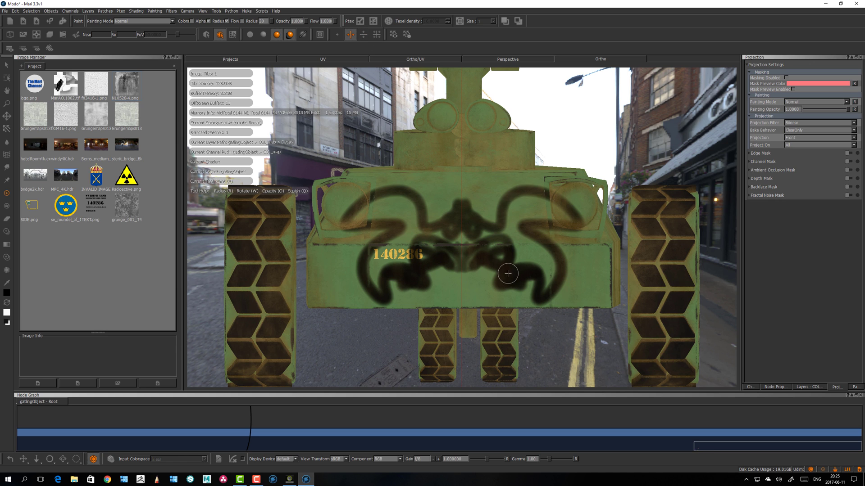
pyautogui.hotkey('ctrl', 'shift', 'c')
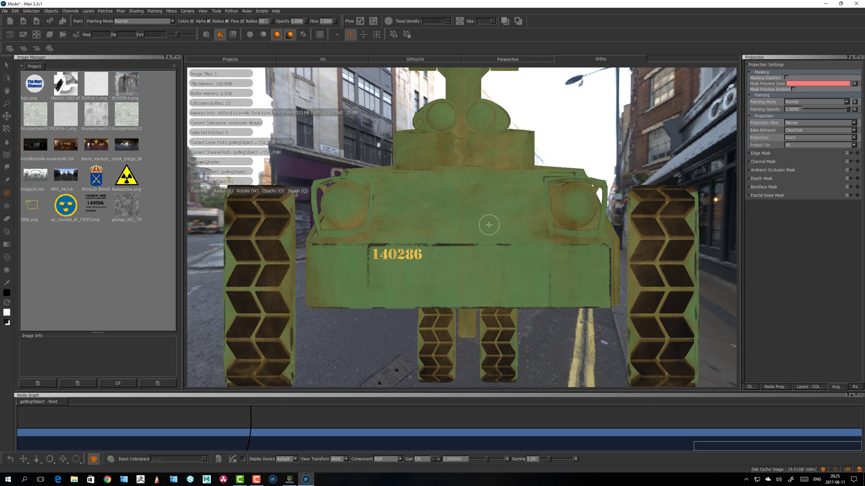
# Show the wireframe on the vehicle and try another mirrored black pattern across its front, clearing the unbaked paint.
pyautogui.press('w')
pyautogui.keyDown('alt'); pyautogui.moveTo(491, 220); pyautogui.dragTo(493, 218, button='middle'); pyautogui.keyUp('alt')
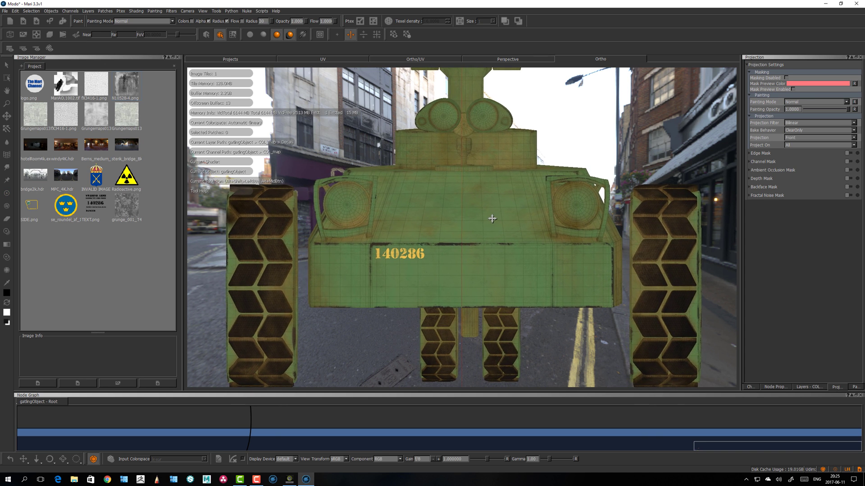
pyautogui.moveTo(466, 225)
pyautogui.mouseDown()
pyautogui.moveTo(486, 205)
pyautogui.moveTo(553, 277)
pyautogui.moveTo(491, 282)
pyautogui.moveTo(468, 264)
pyautogui.mouseUp()
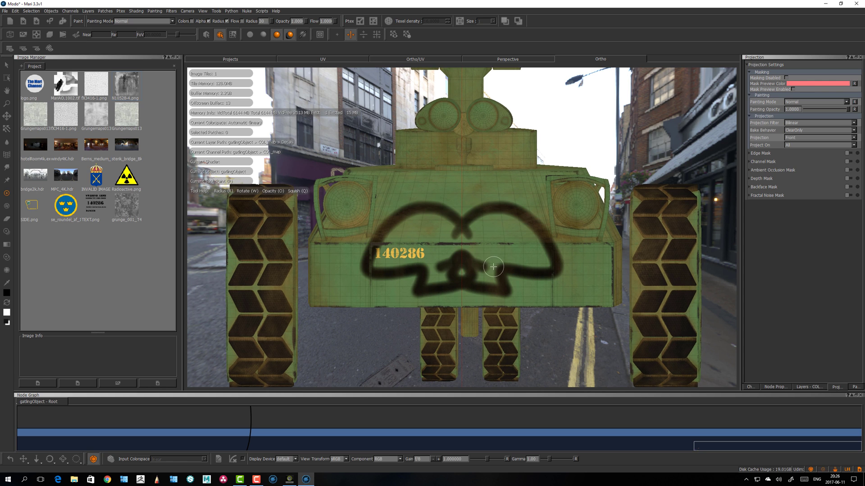
pyautogui.press('BackSpace')
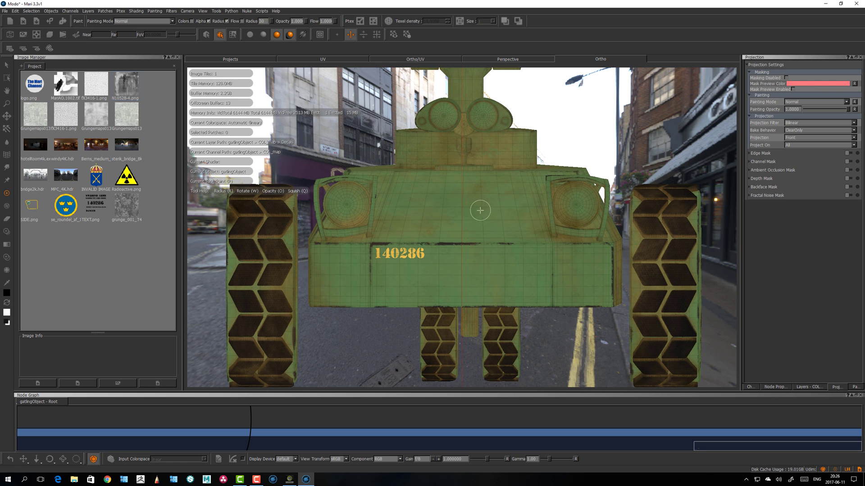
# Turn off paint mirroring and paint a wavy black stroke on one half of the vehicle's front bumper.
pyautogui.click(337, 35)
pyautogui.moveTo(482, 229)
pyautogui.keyDown('alt'); pyautogui.mouseDown()
pyautogui.moveTo(524, 285)
pyautogui.moveTo(541, 278)
pyautogui.moveTo(598, 289)
pyautogui.mouseUp(); pyautogui.keyUp('alt')
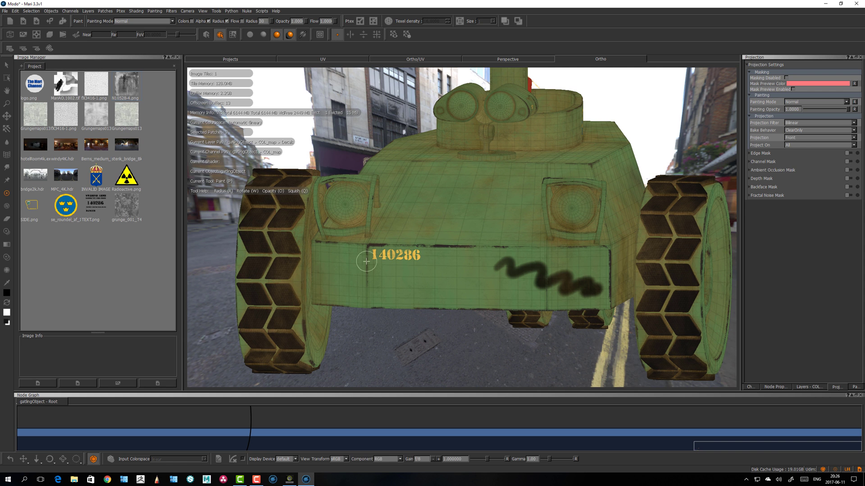
pyautogui.keyDown('alt'); pyautogui.moveTo(393, 240); pyautogui.dragTo(394, 262, button='right'); pyautogui.keyUp('alt')
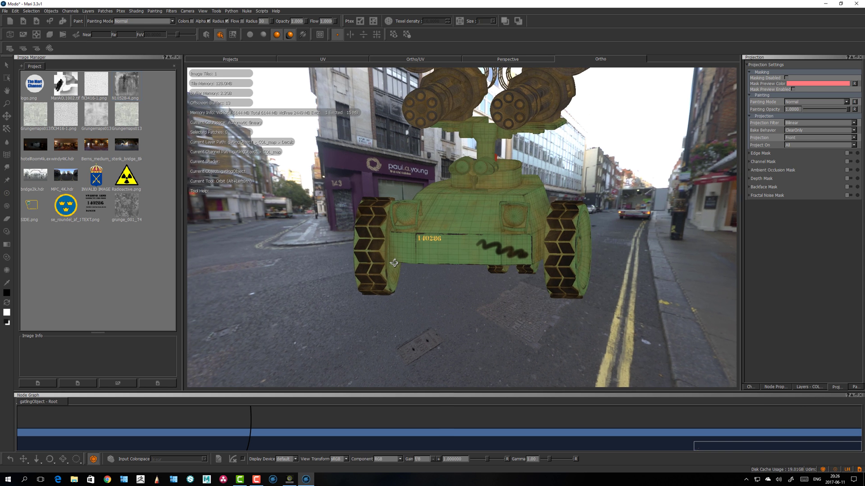
pyautogui.keyDown('alt'); pyautogui.moveTo(394, 263); pyautogui.dragTo(402, 264); pyautogui.keyUp('alt')
pyautogui.keyDown('alt'); pyautogui.moveTo(401, 265); pyautogui.dragTo(451, 247, button='right'); pyautogui.keyUp('alt')
pyautogui.moveTo(450, 247)
pyautogui.keyDown('alt'); pyautogui.mouseDown()
pyautogui.moveTo(471, 253)
pyautogui.moveTo(429, 253)
pyautogui.moveTo(455, 260)
pyautogui.moveTo(429, 261)
pyautogui.moveTo(458, 277)
pyautogui.moveTo(445, 296)
pyautogui.mouseUp(); pyautogui.keyUp('alt')
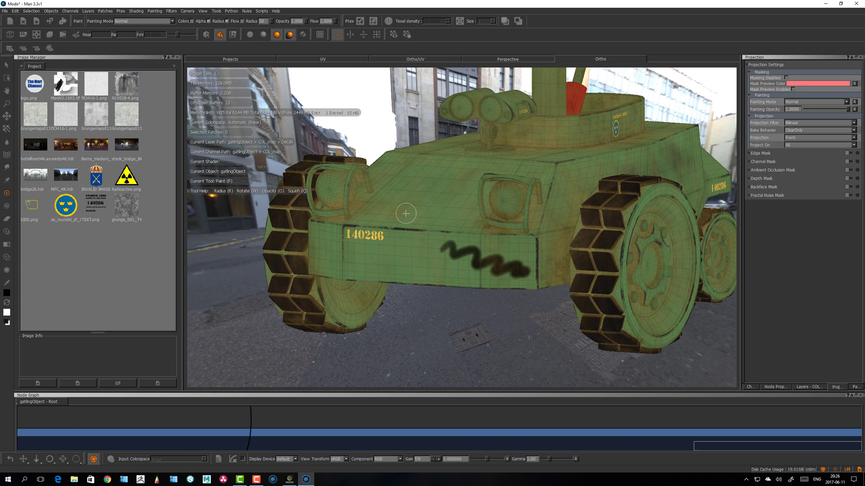
pyautogui.keyDown('alt'); pyautogui.moveTo(406, 214); pyautogui.dragTo(414, 207, button='middle'); pyautogui.keyUp('alt')
pyautogui.keyDown('alt'); pyautogui.moveTo(444, 234); pyautogui.dragTo(442, 213, button='right'); pyautogui.keyUp('alt')
# Copy the paint from UV patch 1001 onto patch 1011 and check the copied stroke on the bumper in the Ortho view.
pyautogui.click(326, 61)
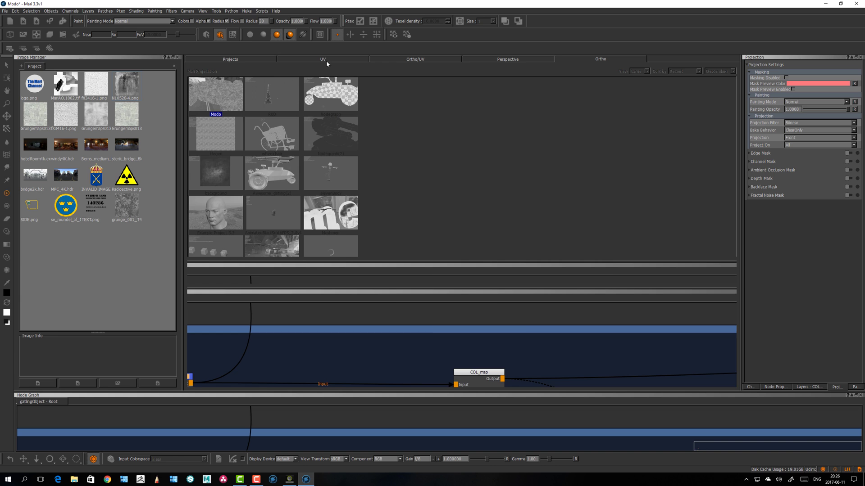
pyautogui.scroll(4, 411, 238)
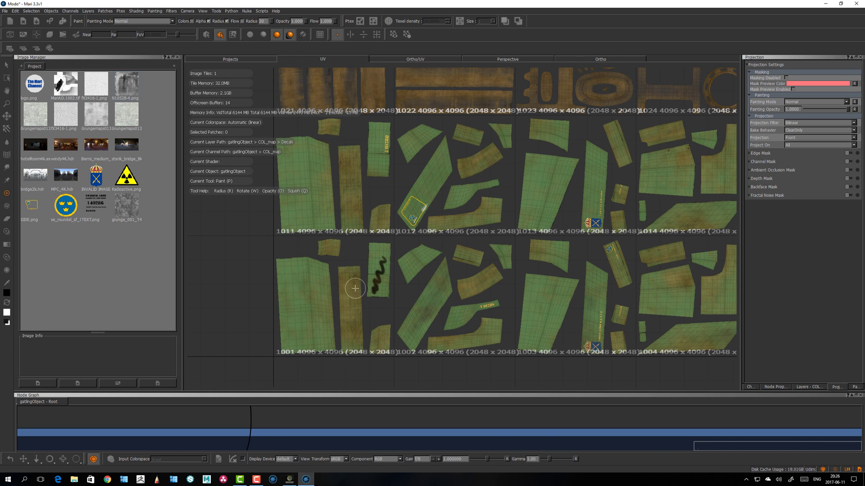
pyautogui.scroll(5, 383, 277)
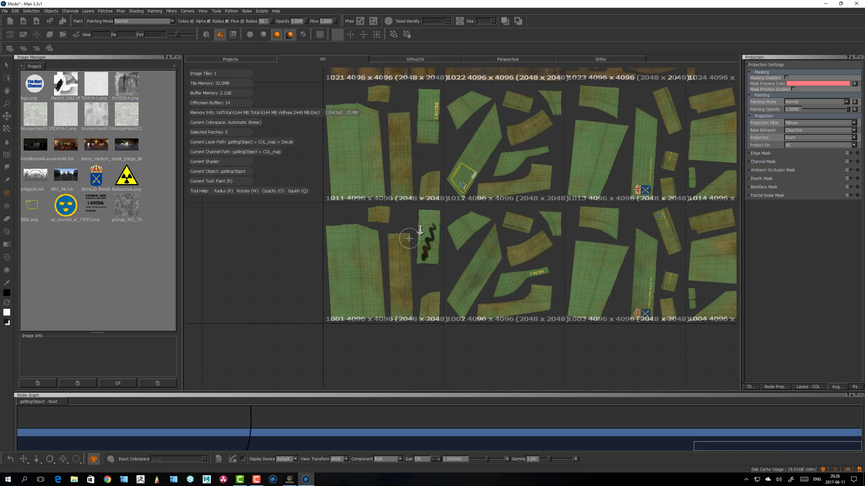
pyautogui.scroll(-5, 430, 209)
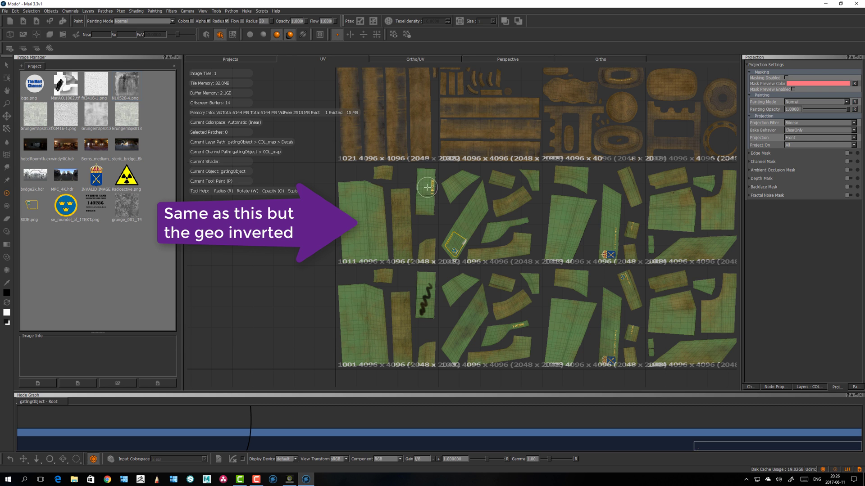
pyautogui.keyDown('alt'); pyautogui.moveTo(376, 264); pyautogui.dragTo(376, 264, button='middle'); pyautogui.keyUp('alt')
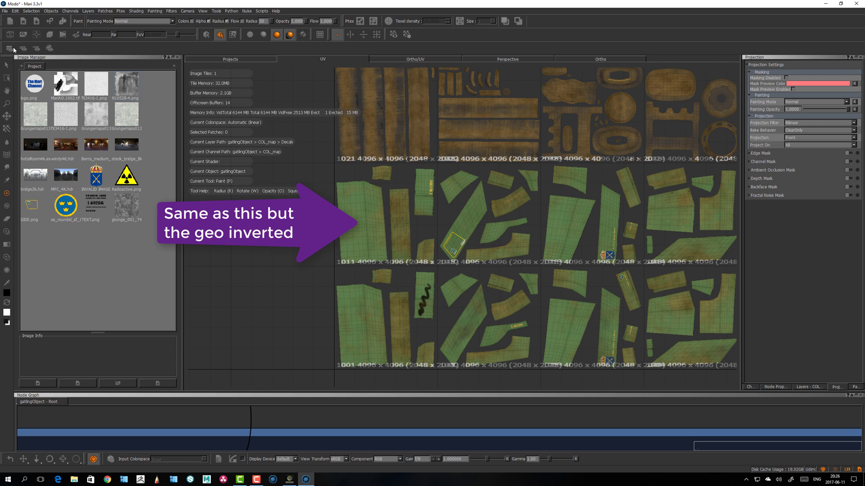
pyautogui.press('s')
pyautogui.moveTo(401, 309); pyautogui.dragTo(369, 343)
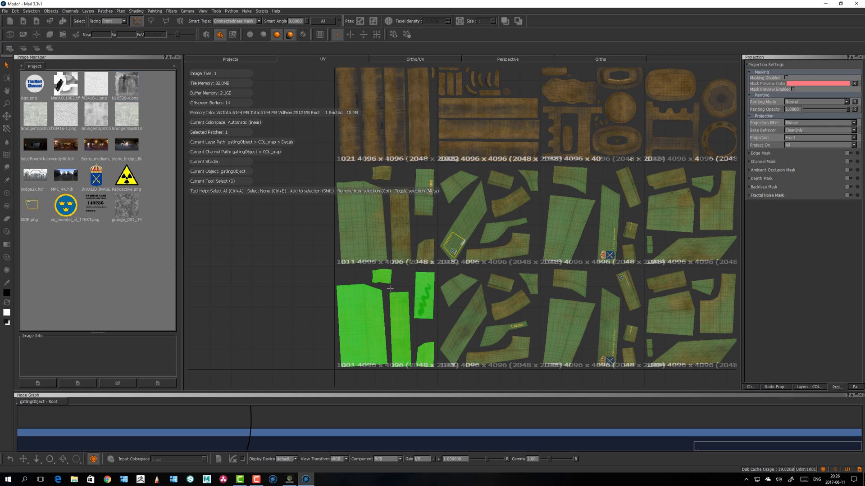
pyautogui.moveTo(387, 248); pyautogui.dragTo(390, 241)
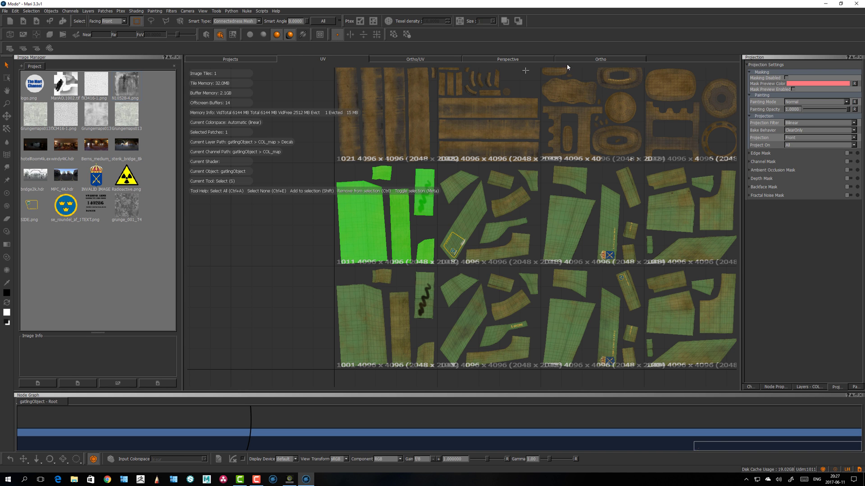
pyautogui.click(607, 60)
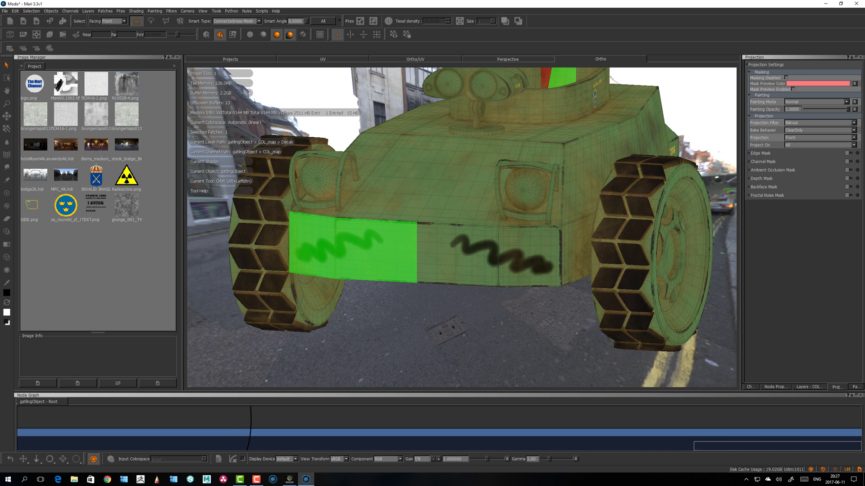
pyautogui.keyDown('alt'); pyautogui.moveTo(419, 309); pyautogui.dragTo(420, 311); pyautogui.keyUp('alt')
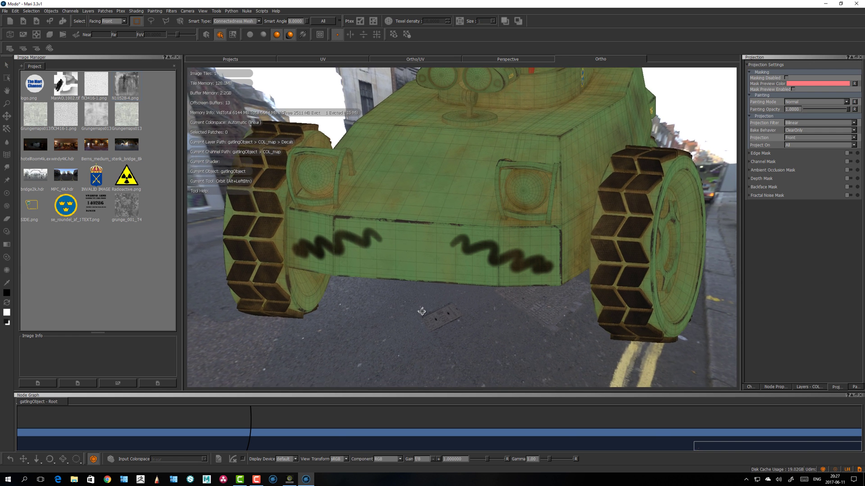
# Select the whole lowest row of patches, 1001 to 1010, in the UV view.
pyautogui.click(322, 59)
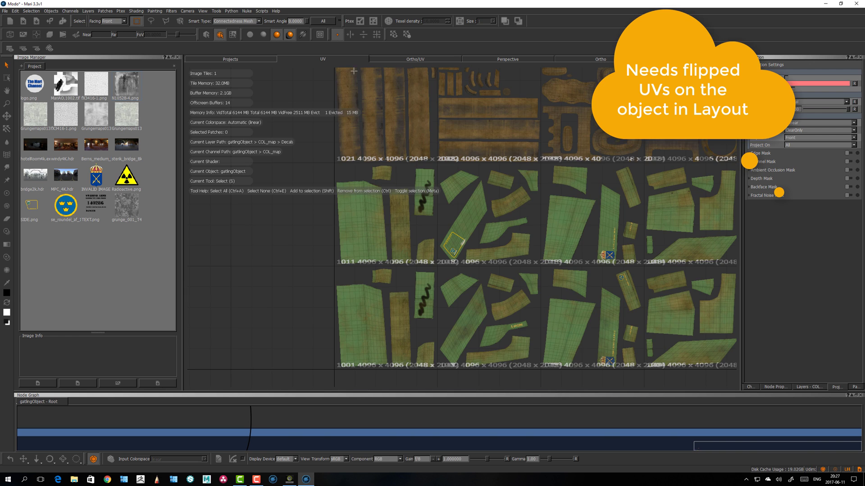
pyautogui.keyDown('alt'); pyautogui.moveTo(354, 276); pyautogui.dragTo(363, 289, button='right'); pyautogui.keyUp('alt')
pyautogui.keyDown('alt'); pyautogui.moveTo(363, 289); pyautogui.dragTo(370, 297, button='middle'); pyautogui.keyUp('alt')
pyautogui.moveTo(296, 281); pyautogui.dragTo(699, 364)
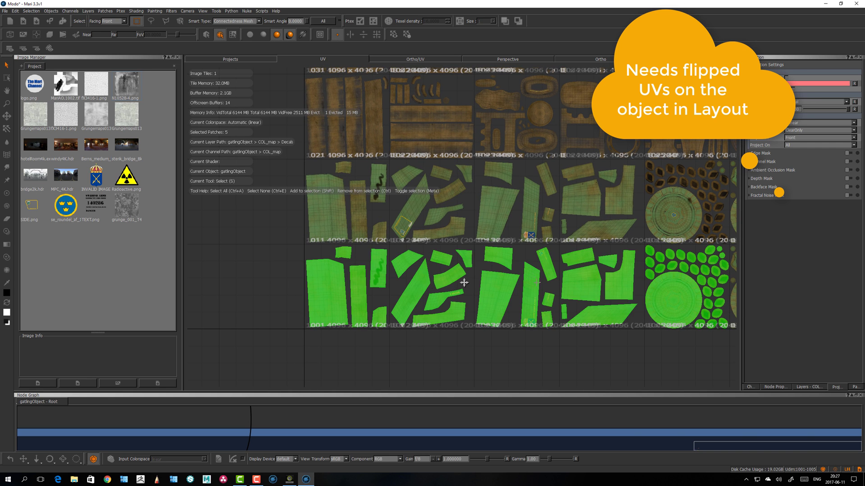
pyautogui.scroll(-3, 464, 282)
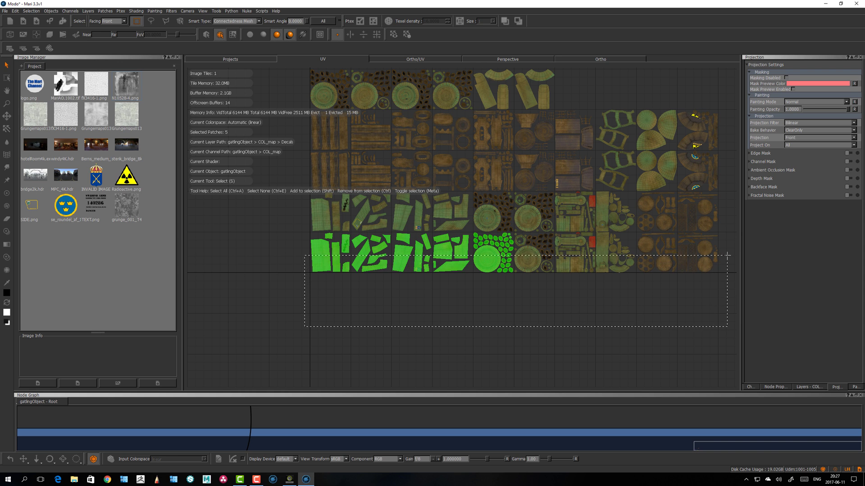
pyautogui.moveTo(727, 256); pyautogui.dragTo(734, 242)
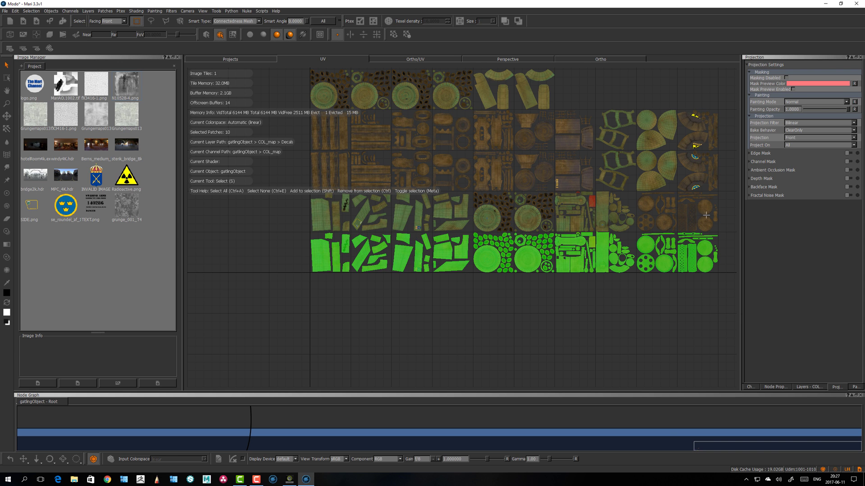
# Add patches 1021 to 1027 to the selection and compare the highlighted half of the model with its UV tiles.
pyautogui.click(587, 60)
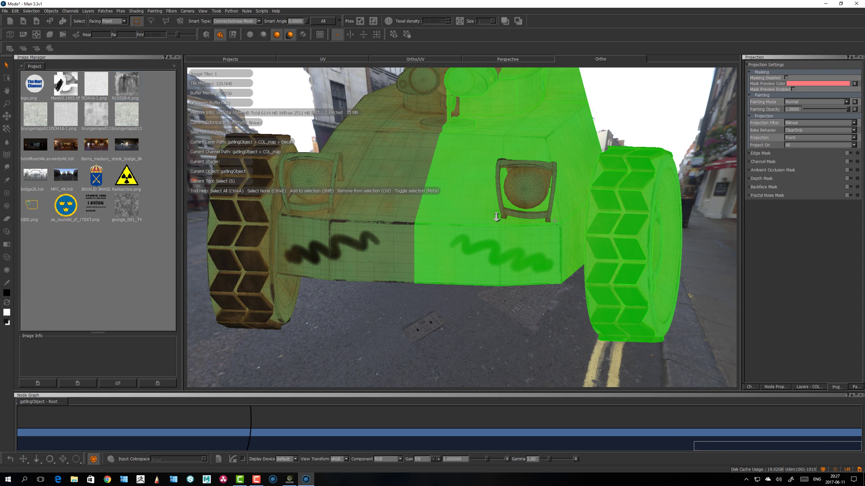
pyautogui.keyDown('alt'); pyautogui.moveTo(496, 217); pyautogui.dragTo(468, 248); pyautogui.keyUp('alt')
pyautogui.keyDown('alt'); pyautogui.moveTo(495, 153); pyautogui.dragTo(483, 178); pyautogui.keyUp('alt')
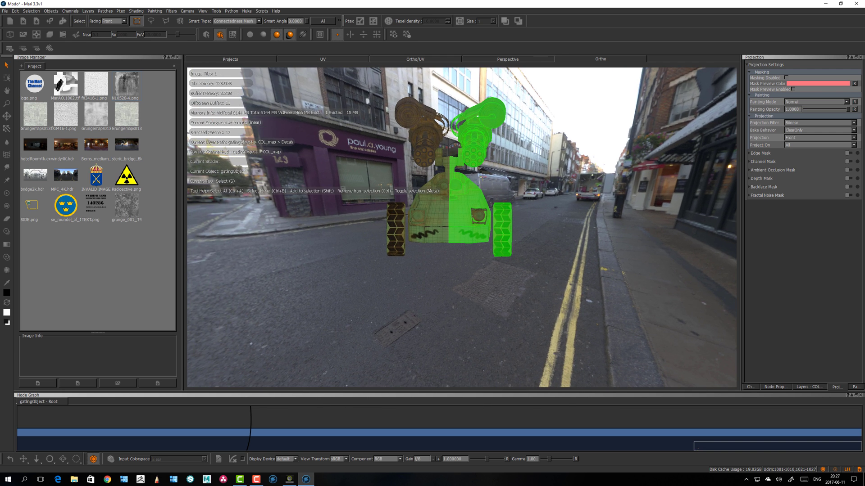
pyautogui.click(318, 60)
pyautogui.keyDown('alt'); pyautogui.moveTo(439, 266); pyautogui.dragTo(401, 343, button='middle'); pyautogui.keyUp('alt')
pyautogui.keyDown('alt'); pyautogui.moveTo(401, 343); pyautogui.dragTo(405, 303, button='right'); pyautogui.keyUp('alt')
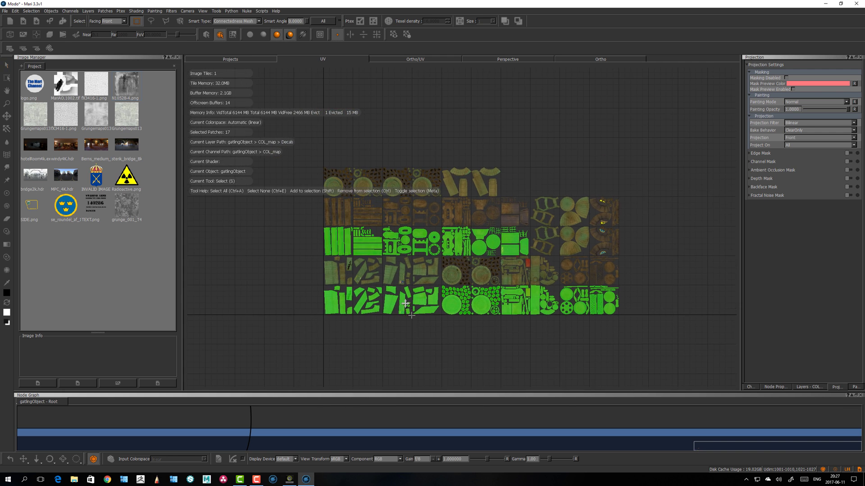
pyautogui.keyDown('alt'); pyautogui.moveTo(405, 303); pyautogui.dragTo(398, 293, button='middle'); pyautogui.keyUp('alt')
pyautogui.keyDown('alt'); pyautogui.moveTo(397, 292); pyautogui.dragTo(410, 298, button='right'); pyautogui.keyUp('alt')
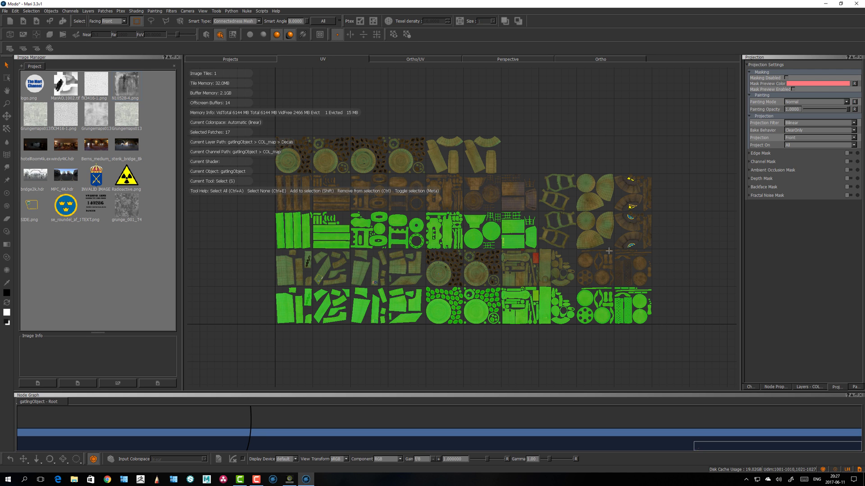
# Inspect the selected half of the vehicle in the Ortho view and clear the patch selection.
pyautogui.click(589, 59)
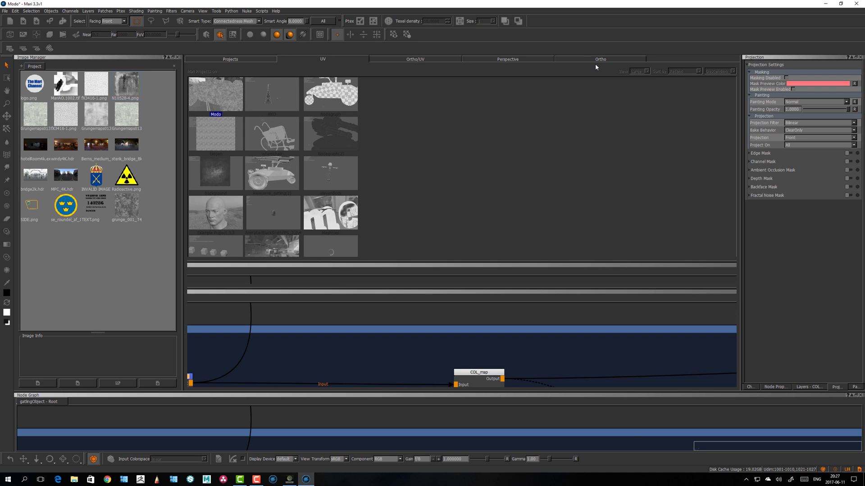
pyautogui.moveTo(465, 244); pyautogui.dragTo(444, 308, button='middle')
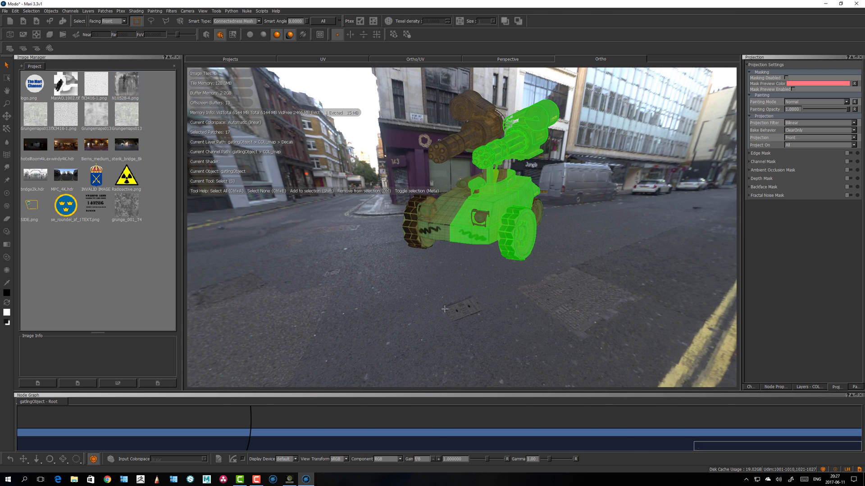
pyautogui.click(444, 309)
pyautogui.keyDown('alt'); pyautogui.moveTo(455, 280); pyautogui.dragTo(440, 266); pyautogui.keyUp('alt')
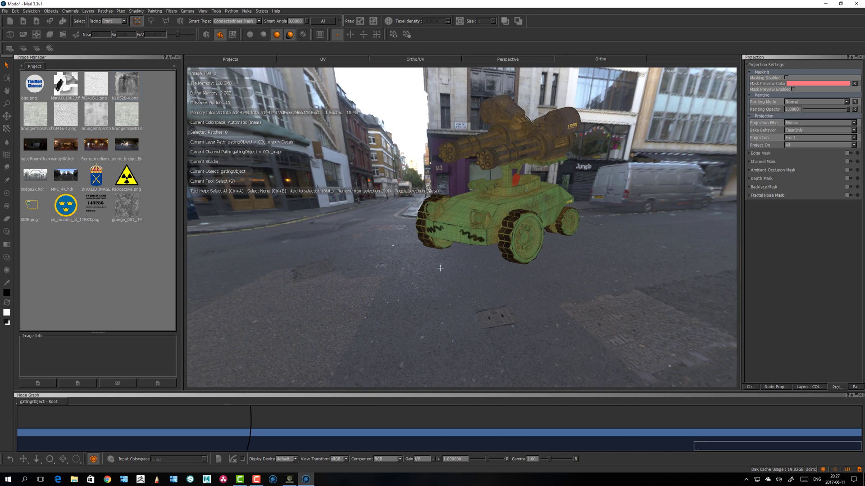
pyautogui.keyDown('alt'); pyautogui.moveTo(440, 266); pyautogui.dragTo(405, 263, button='middle'); pyautogui.keyUp('alt')
pyautogui.keyDown('alt'); pyautogui.moveTo(406, 264); pyautogui.dragTo(440, 278, button='right'); pyautogui.keyUp('alt')
pyautogui.keyDown('alt'); pyautogui.moveTo(437, 279); pyautogui.dragTo(413, 300); pyautogui.keyUp('alt')
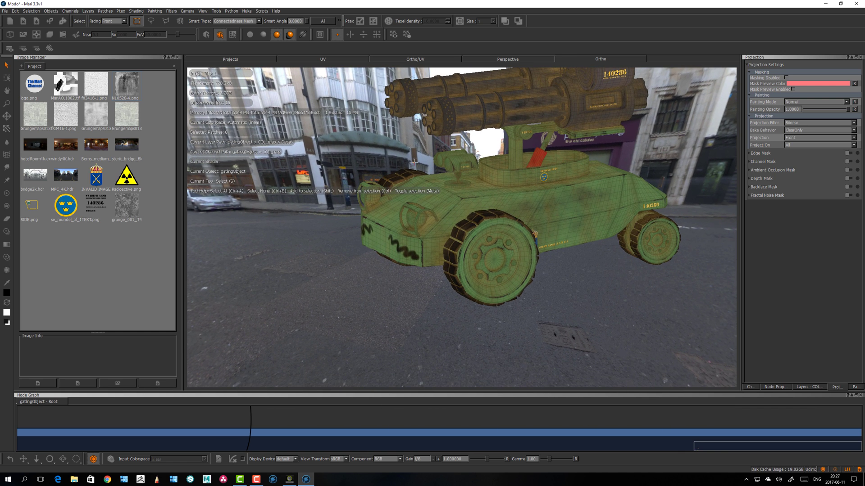
# Compare the paired rows of tiles in the UV view with the painted strokes on both halves of the vehicle's front.
pyautogui.click(322, 60)
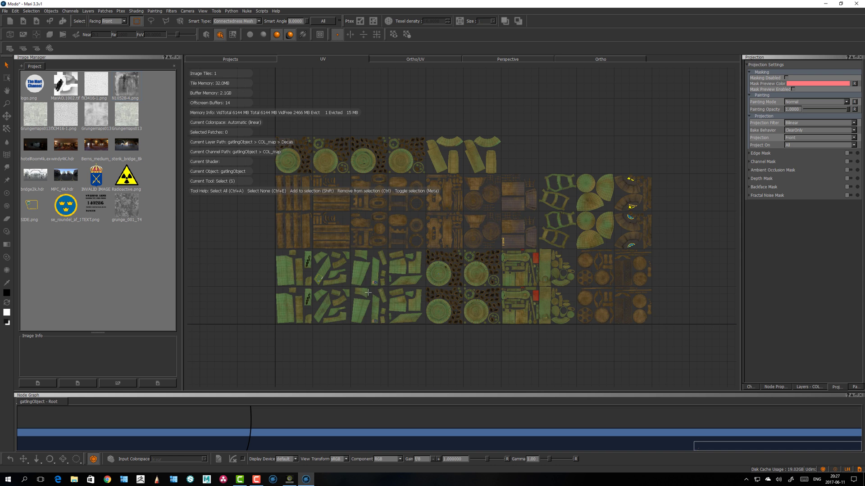
pyautogui.scroll(3, 441, 216)
pyautogui.keyDown('alt'); pyautogui.moveTo(428, 226); pyautogui.dragTo(379, 293, button='middle'); pyautogui.keyUp('alt')
pyautogui.scroll(-3, 436, 228)
pyautogui.scroll(-3, 396, 250)
pyautogui.scroll(2, 383, 242)
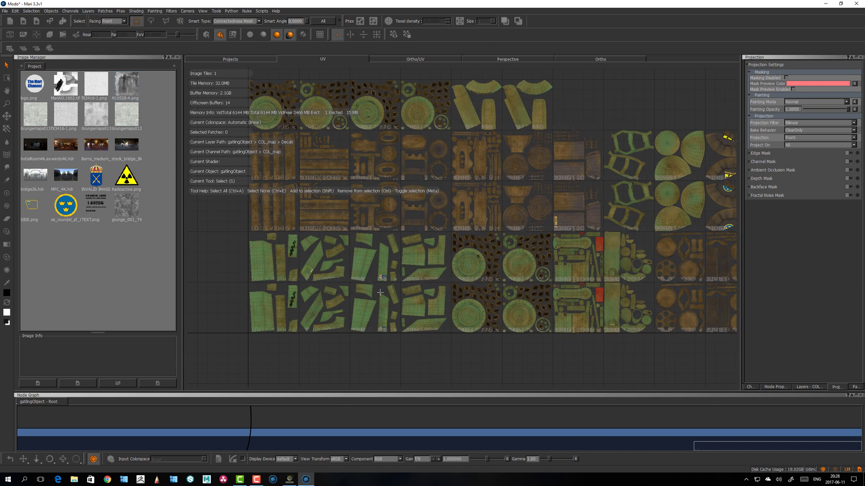
pyautogui.keyDown('alt'); pyautogui.moveTo(378, 297); pyautogui.dragTo(401, 221, button='right'); pyautogui.keyUp('alt')
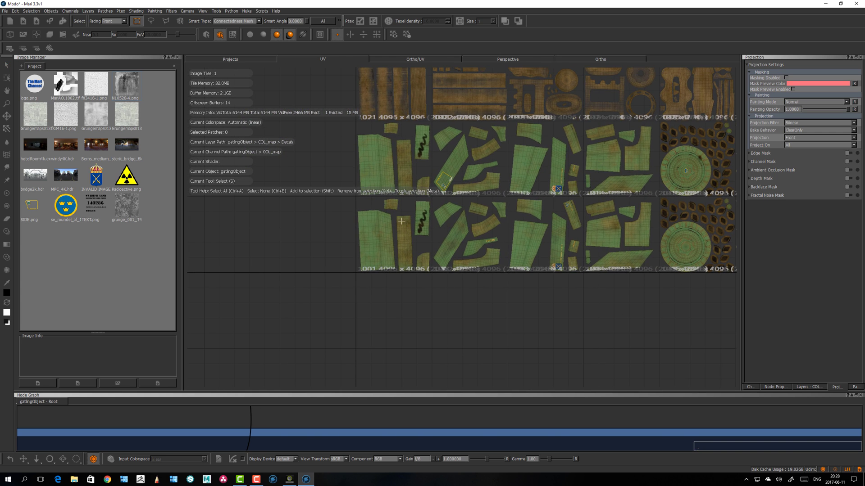
pyautogui.click(608, 59)
pyautogui.keyDown('alt'); pyautogui.moveTo(465, 281); pyautogui.dragTo(397, 254); pyautogui.keyUp('alt')
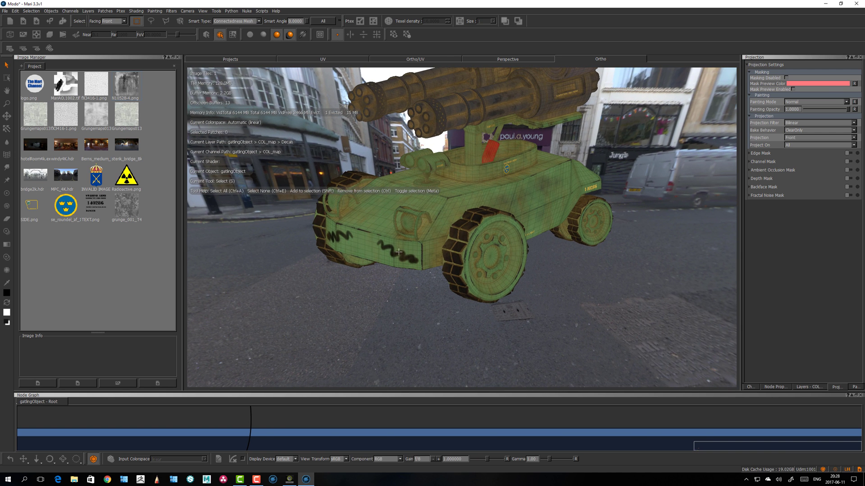
# Compare the layouts of the two lowest rows of UV tiles, from patches 1004 and 1014 to 1009 and 1019.
pyautogui.keyDown('alt'); pyautogui.moveTo(377, 291); pyautogui.dragTo(396, 270); pyautogui.keyUp('alt')
pyautogui.click(320, 59)
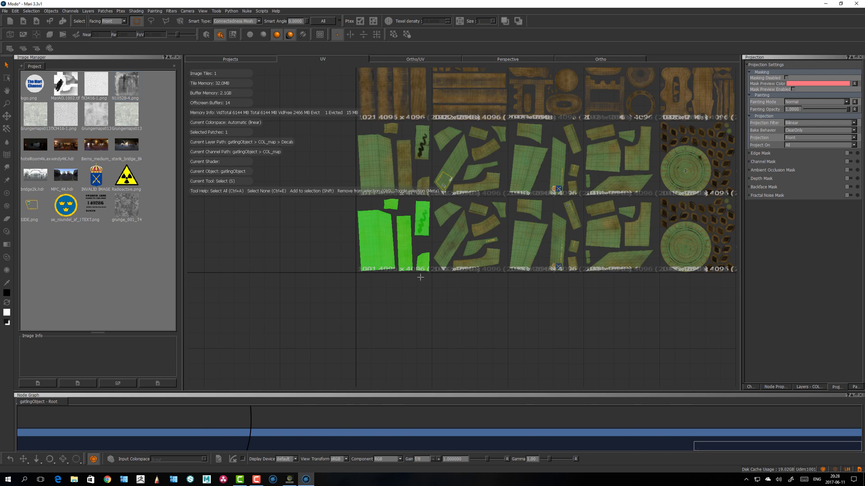
pyautogui.keyDown('alt'); pyautogui.moveTo(285, 267); pyautogui.dragTo(99, 261, button='middle'); pyautogui.keyUp('alt')
pyautogui.keyDown('alt'); pyautogui.moveTo(234, 243); pyautogui.dragTo(446, 230, button='right'); pyautogui.keyUp('alt')
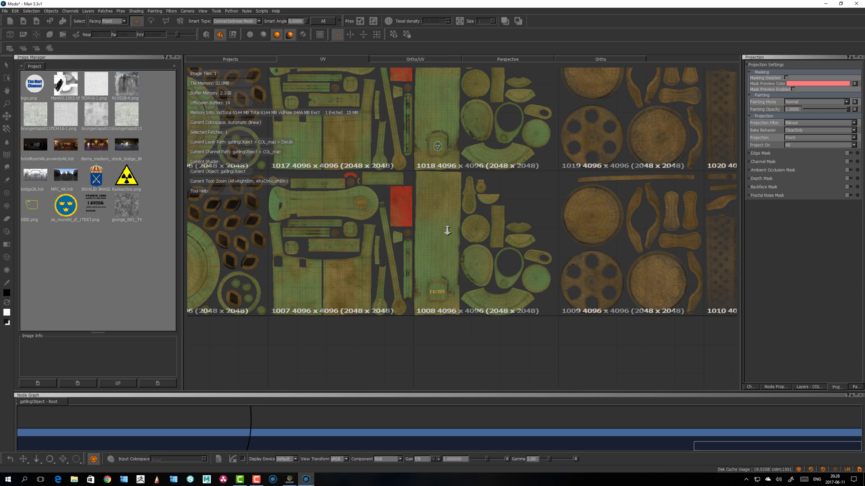
pyautogui.keyDown('alt'); pyautogui.moveTo(374, 241); pyautogui.dragTo(585, 243, button='right'); pyautogui.keyUp('alt')
pyautogui.keyDown('alt'); pyautogui.moveTo(392, 243); pyautogui.dragTo(577, 255, button='middle'); pyautogui.keyUp('alt')
pyautogui.keyDown('alt'); pyautogui.moveTo(519, 233); pyautogui.dragTo(498, 218, button='right'); pyautogui.keyUp('alt')
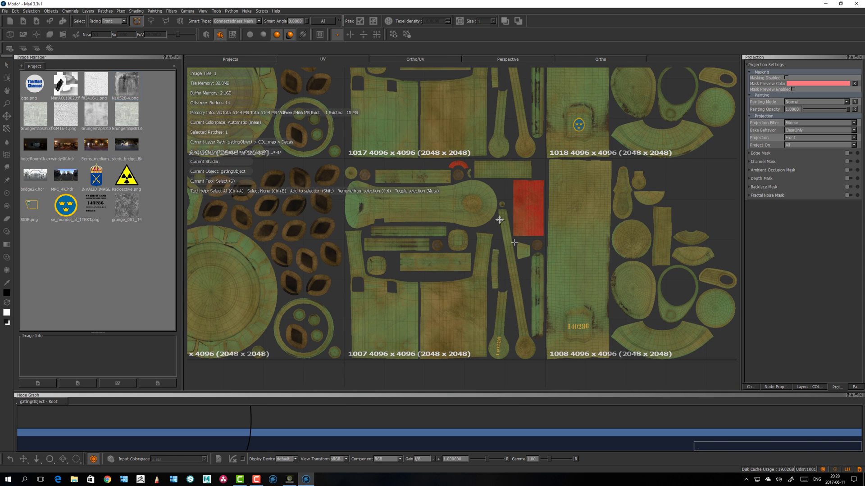
pyautogui.keyDown('alt'); pyautogui.moveTo(498, 218); pyautogui.dragTo(487, 194, button='middle'); pyautogui.keyUp('alt')
pyautogui.scroll(-2, 458, 241)
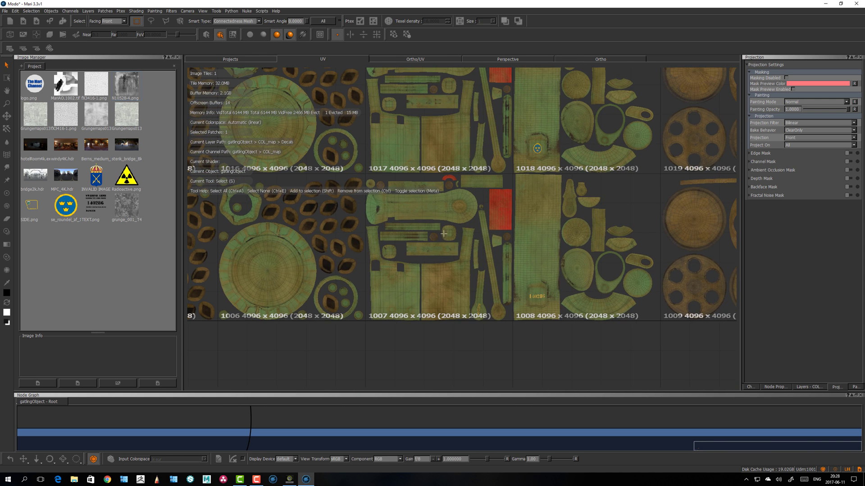
pyautogui.moveTo(436, 267)
pyautogui.keyDown('alt'); pyautogui.mouseDown(button='middle')
pyautogui.moveTo(432, 274)
pyautogui.moveTo(434, 262)
pyautogui.mouseUp(button='middle'); pyautogui.keyUp('alt')
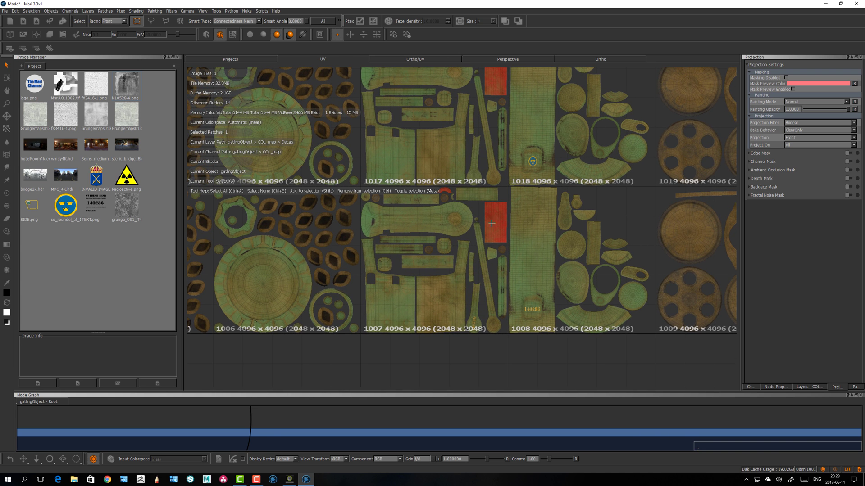
pyautogui.moveTo(378, 240); pyautogui.dragTo(374, 224, button='middle')
pyautogui.scroll(-2, 385, 230)
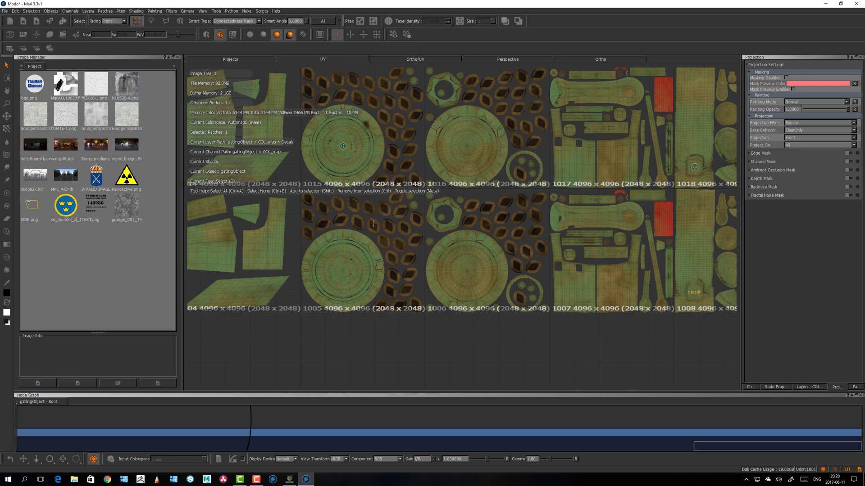
# Select wheel patches 1005 and 1006 and compare their highlighted parts on the model with their UV tiles.
pyautogui.moveTo(366, 248); pyautogui.dragTo(368, 236)
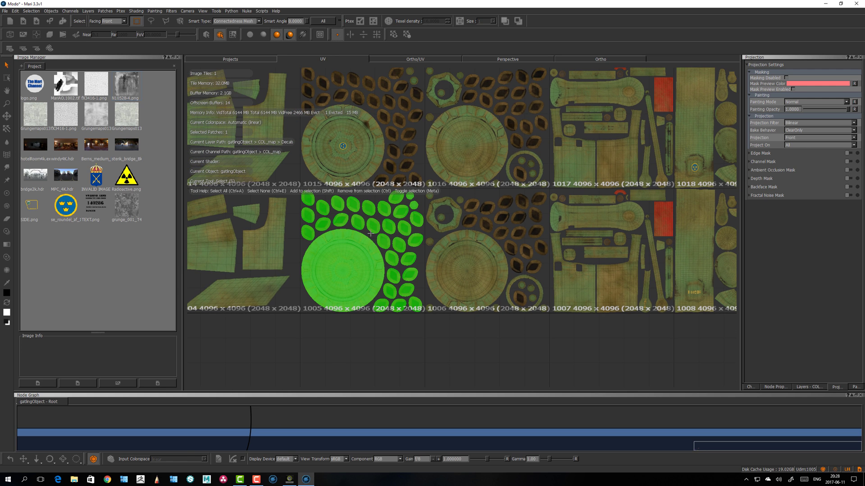
pyautogui.moveTo(356, 259); pyautogui.dragTo(383, 243, button='middle')
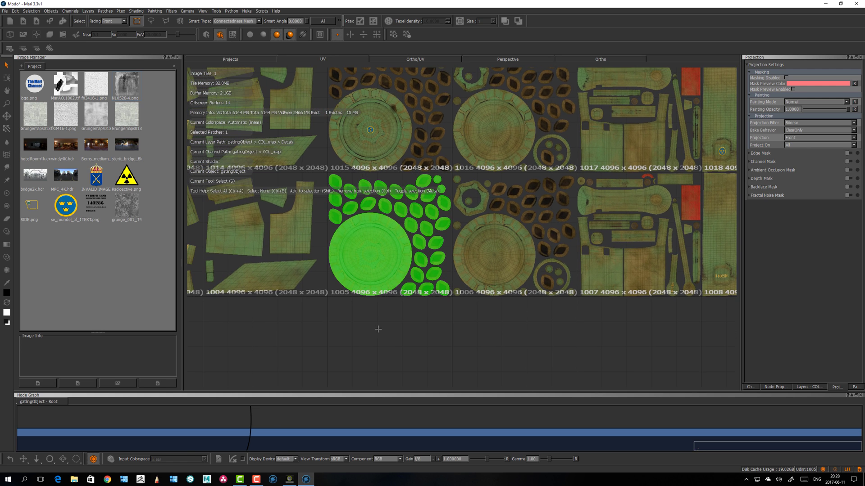
pyautogui.click(574, 59)
pyautogui.keyDown('alt'); pyautogui.moveTo(467, 275); pyautogui.dragTo(513, 279); pyautogui.keyUp('alt')
pyautogui.keyDown('shift'); pyautogui.click(466, 287); pyautogui.keyUp('shift')
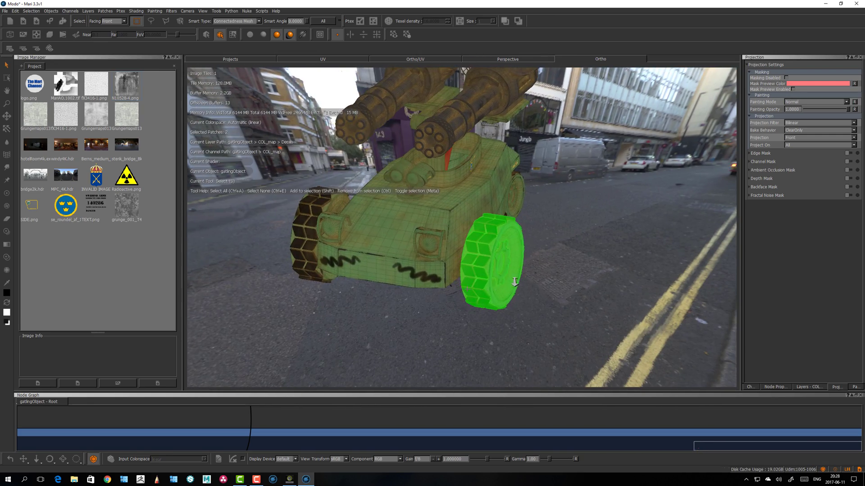
pyautogui.scroll(4, 514, 279)
pyautogui.keyDown('alt'); pyautogui.moveTo(473, 252); pyautogui.dragTo(576, 247); pyautogui.keyUp('alt')
pyautogui.click(317, 57)
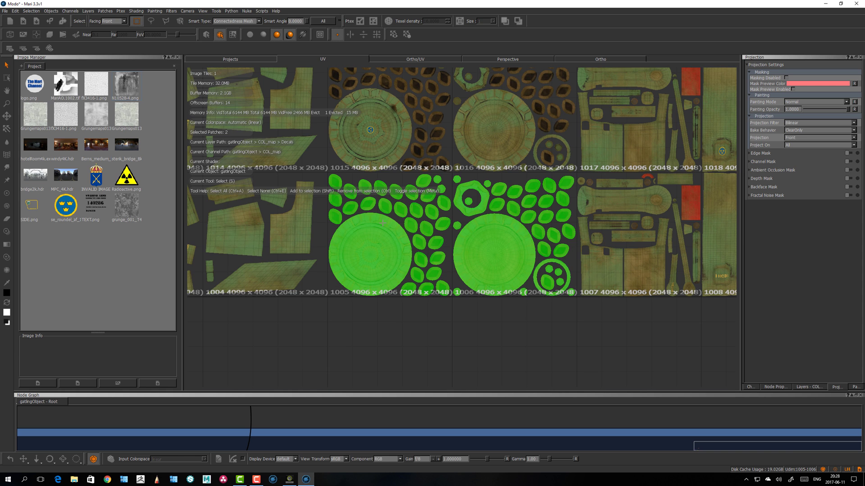
pyautogui.keyDown('alt'); pyautogui.moveTo(476, 246); pyautogui.dragTo(329, 263, button='right'); pyautogui.keyUp('alt')
pyautogui.keyDown('alt'); pyautogui.moveTo(354, 276); pyautogui.dragTo(421, 291, button='middle'); pyautogui.keyUp('alt')
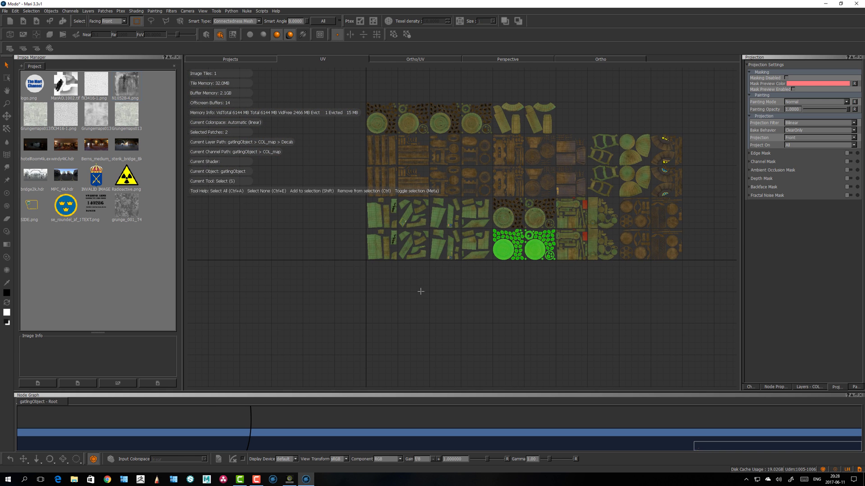
# Replace the selection with patches 1001 to 1006 of the lowest UV row, and clear it again.
pyautogui.click(386, 320)
pyautogui.keyDown('alt'); pyautogui.moveTo(373, 241); pyautogui.dragTo(394, 237, button='middle'); pyautogui.keyUp('alt')
pyautogui.keyDown('alt'); pyautogui.moveTo(394, 237); pyautogui.dragTo(490, 222, button='right'); pyautogui.keyUp('alt')
pyautogui.moveTo(702, 298); pyautogui.dragTo(702, 298)
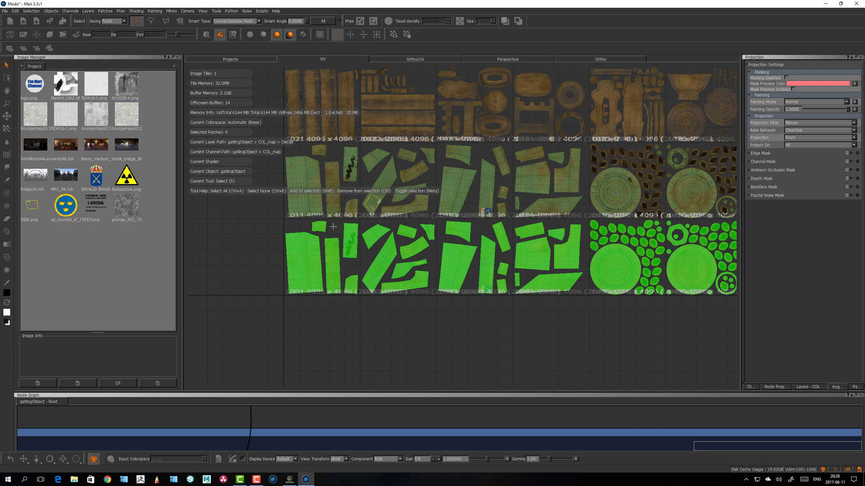
pyautogui.click(356, 371)
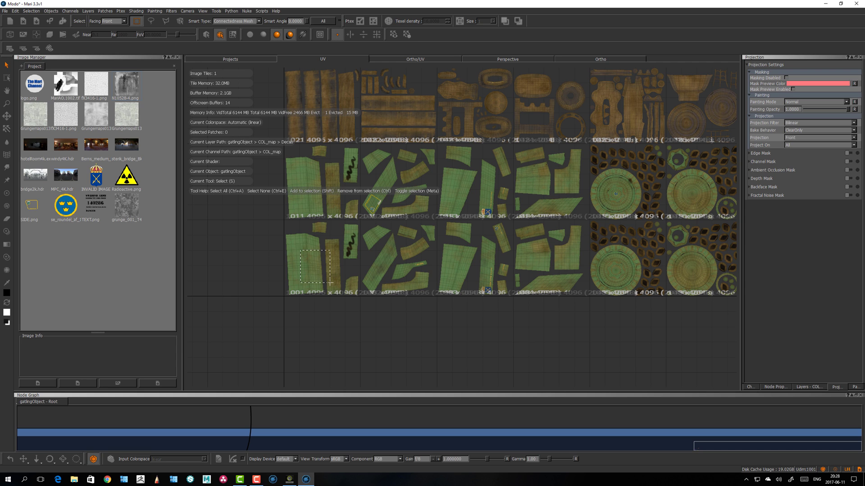
# Select patches 1001 and 1011, link their patch images, and clear the selection.
pyautogui.moveTo(331, 283); pyautogui.dragTo(331, 283)
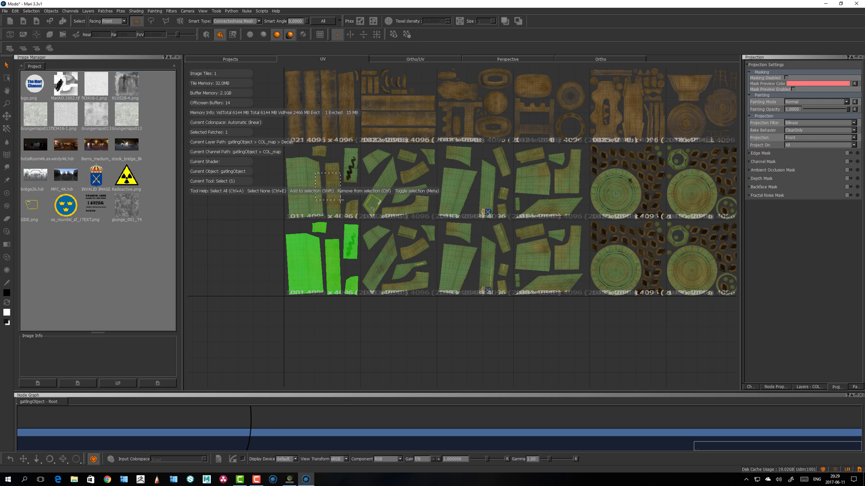
pyautogui.keyDown('shift'); pyautogui.moveTo(340, 199); pyautogui.dragTo(341, 199); pyautogui.keyUp('shift')
pyautogui.rightClick(325, 187)
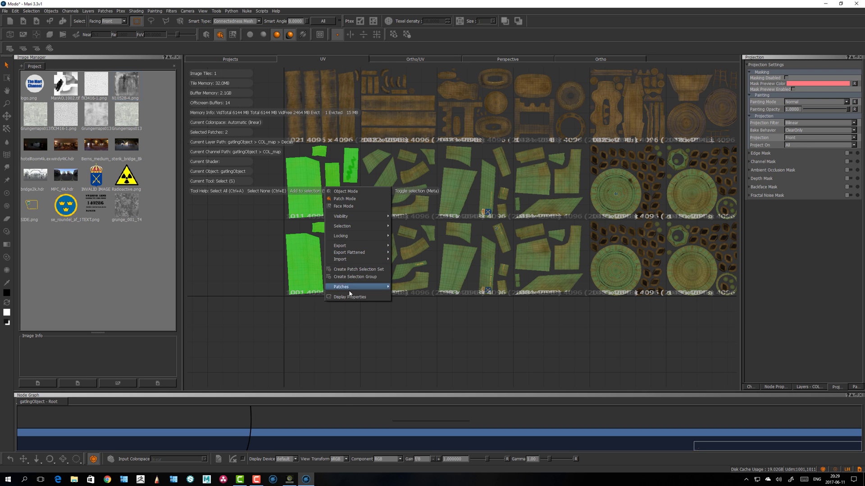
pyautogui.moveTo(350, 286)
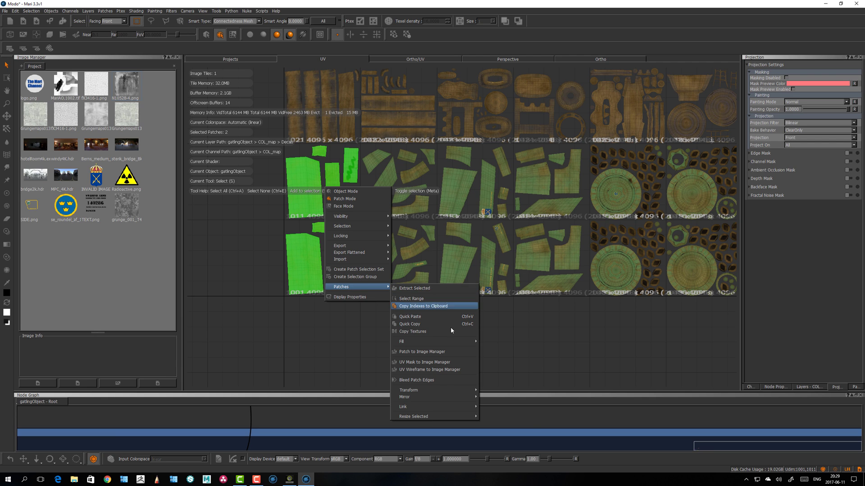
pyautogui.moveTo(425, 409)
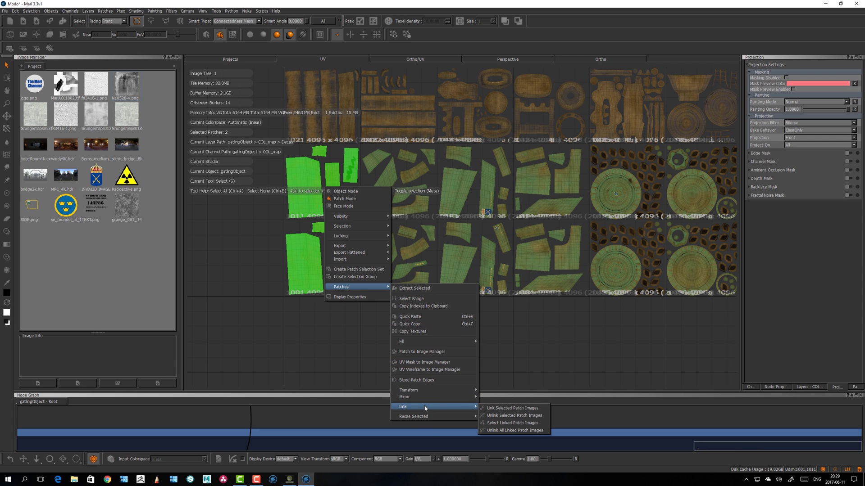
pyautogui.click(500, 408)
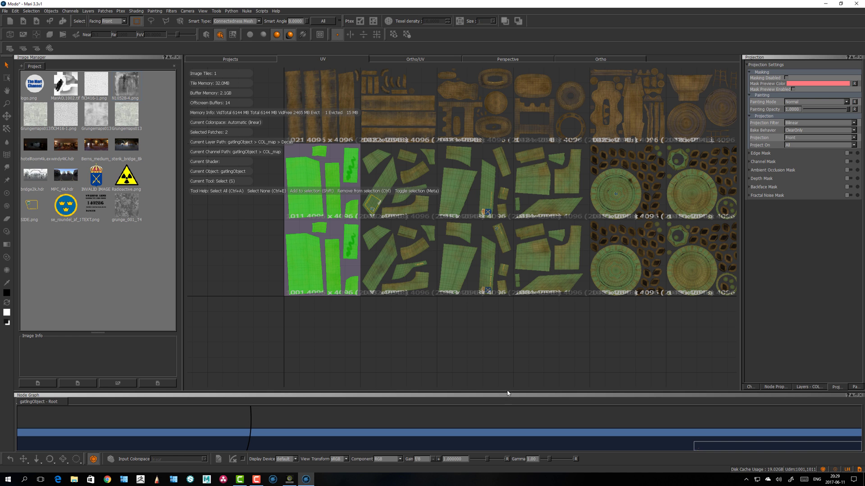
pyautogui.click(501, 365)
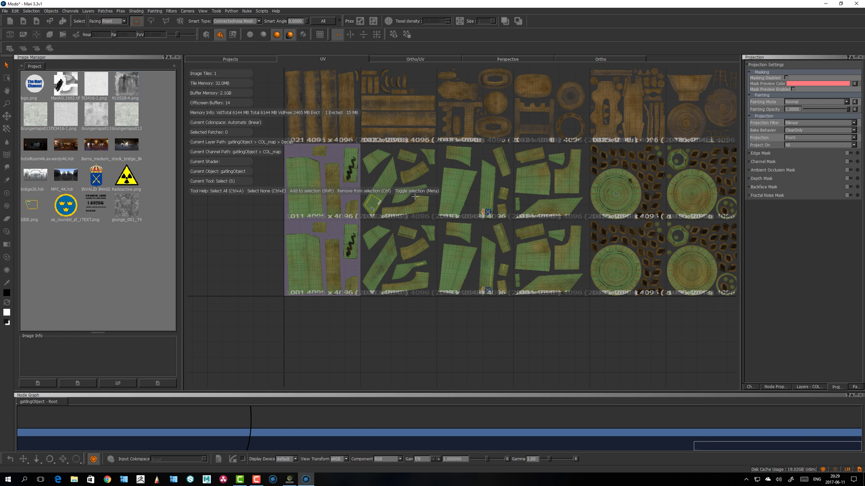
# Paint black test strokes on the vehicle's front plate and a short stroke on the hood in the Ortho view.
pyautogui.click(599, 60)
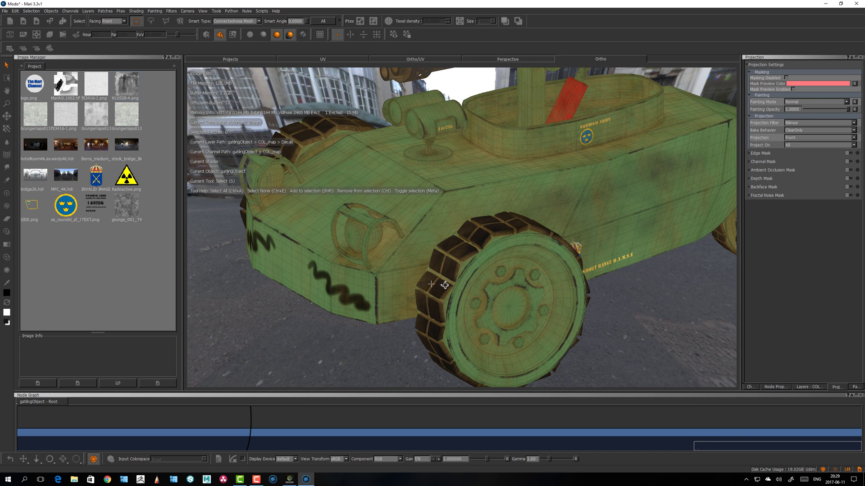
pyautogui.moveTo(431, 284)
pyautogui.mouseDown(button='middle')
pyautogui.moveTo(458, 285)
pyautogui.moveTo(402, 295)
pyautogui.mouseUp(button='middle')
pyautogui.press('p')
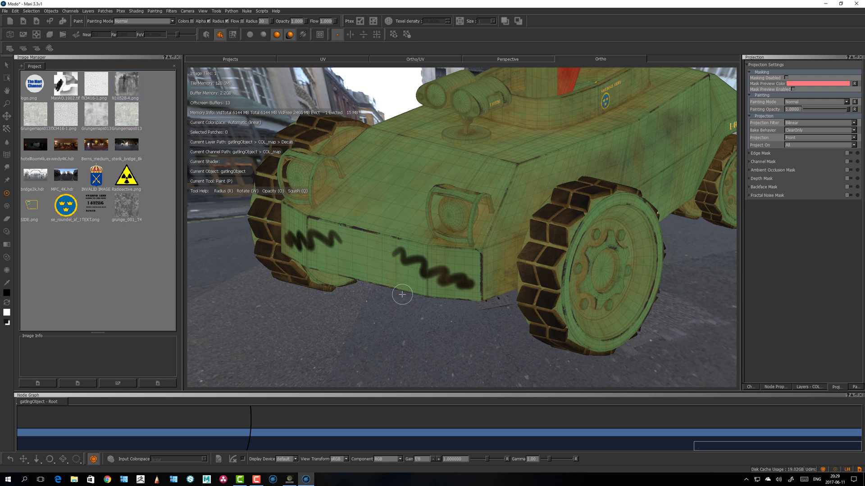
pyautogui.moveTo(402, 294)
pyautogui.mouseDown()
pyautogui.moveTo(425, 278)
pyautogui.moveTo(416, 274)
pyautogui.moveTo(441, 277)
pyautogui.moveTo(433, 269)
pyautogui.mouseUp()
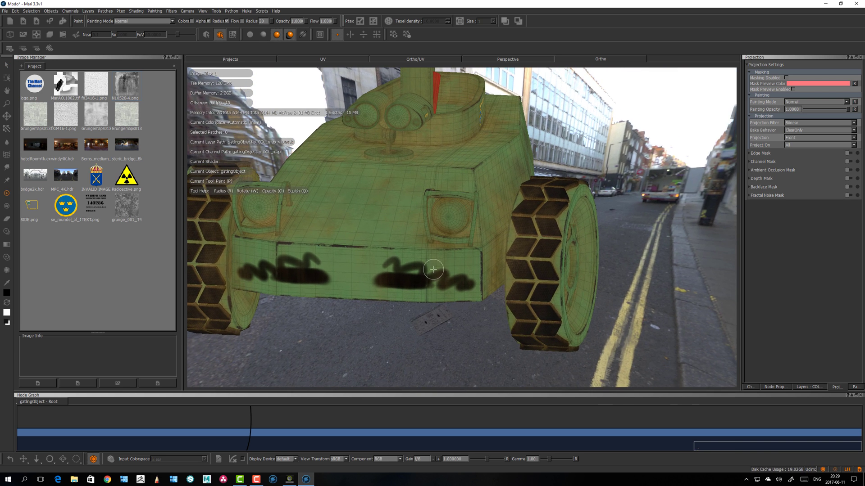
pyautogui.keyDown('alt'); pyautogui.moveTo(388, 293); pyautogui.dragTo(415, 287, button='middle'); pyautogui.keyUp('alt')
pyautogui.moveTo(426, 236); pyautogui.dragTo(431, 223)
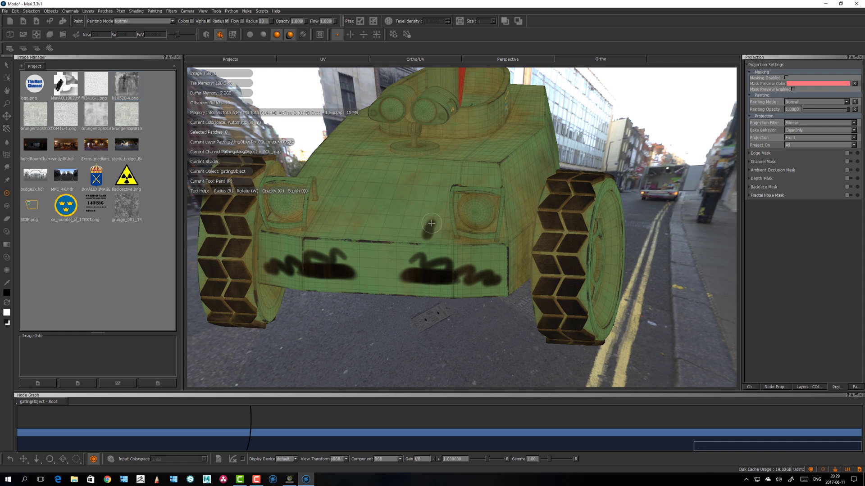
# Link the images of patches 1002 and 1012 in the UV view.
pyautogui.click(336, 58)
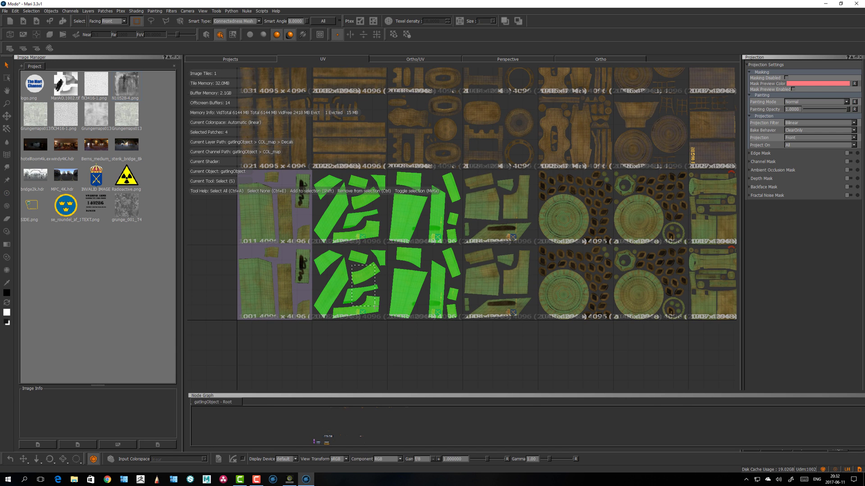
pyautogui.moveTo(351, 265); pyautogui.dragTo(375, 306)
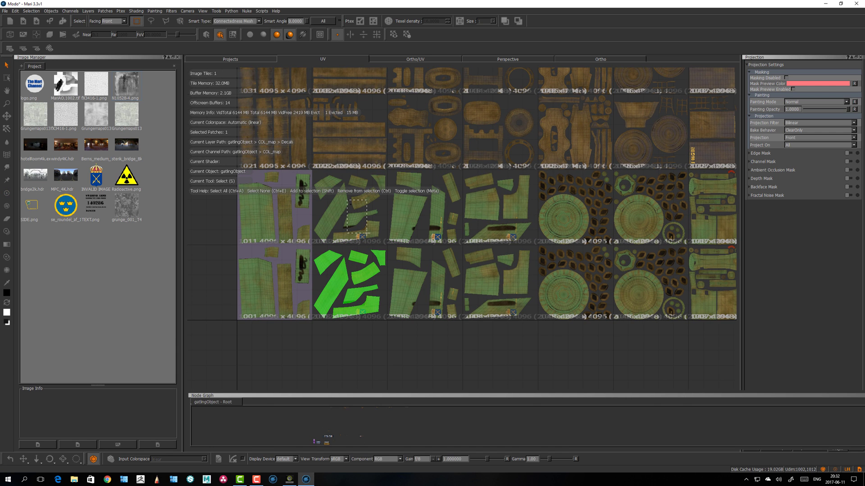
pyautogui.keyDown('shift'); pyautogui.moveTo(367, 233); pyautogui.dragTo(367, 233); pyautogui.keyUp('shift')
pyautogui.rightClick(346, 201)
pyautogui.moveTo(362, 299)
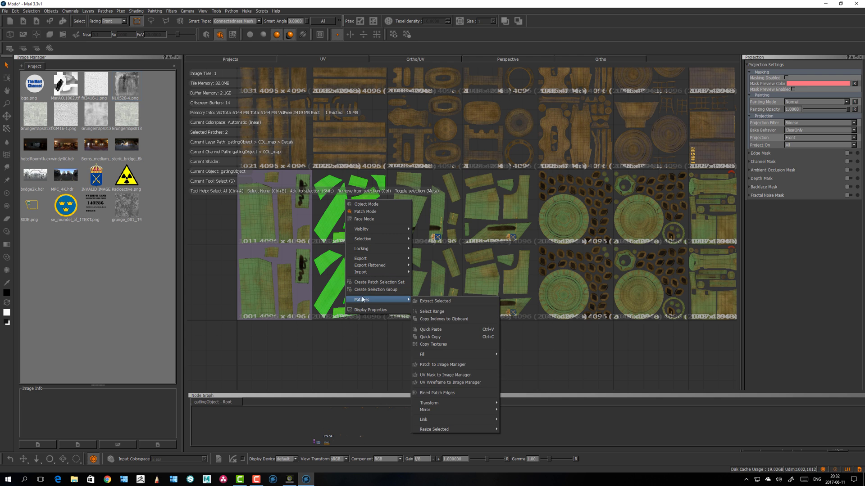
pyautogui.moveTo(479, 423)
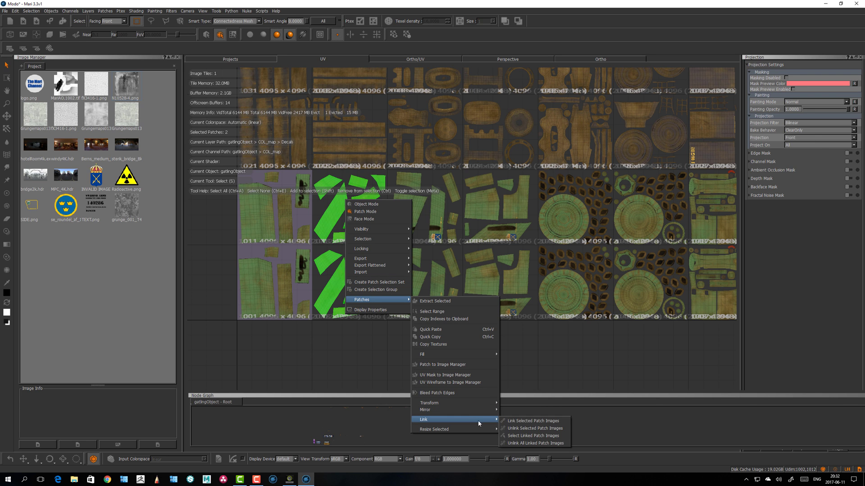
pyautogui.click(539, 427)
# Link the images of patches 1003 and 1013.
pyautogui.moveTo(444, 279); pyautogui.dragTo(445, 278)
pyautogui.keyDown('shift'); pyautogui.click(428, 209); pyautogui.keyUp('shift')
pyautogui.rightClick(428, 208)
pyautogui.click(594, 430)
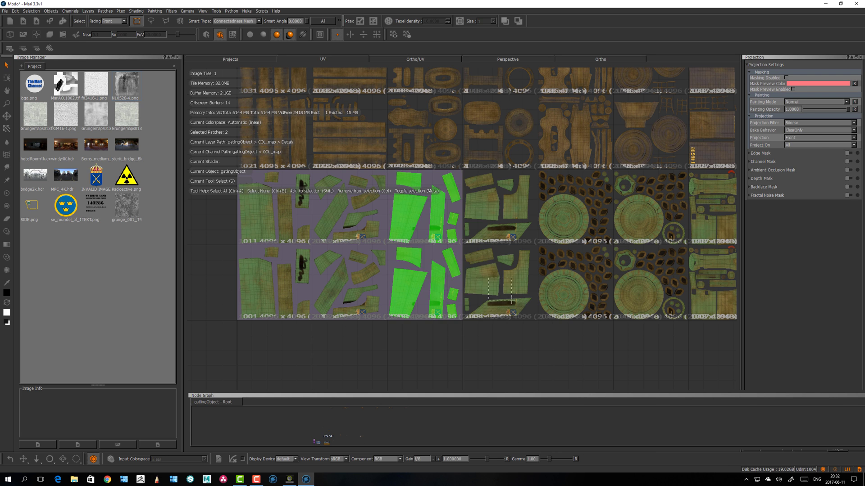
# Link the images of patch 1004 with 1014, and of patch 1005 with 1015.
pyautogui.moveTo(491, 255); pyautogui.dragTo(514, 281)
pyautogui.keyDown('shift'); pyautogui.click(498, 201); pyautogui.keyUp('shift')
pyautogui.rightClick(498, 201)
pyautogui.click(664, 424)
pyautogui.rightClick(568, 209)
pyautogui.click(739, 431)
# Link the images of patch 1006 with 1016, and of patch 1007 with 1017.
pyautogui.keyDown('alt'); pyautogui.moveTo(658, 271); pyautogui.dragTo(496, 253, button='middle'); pyautogui.keyUp('alt')
pyautogui.click(491, 266)
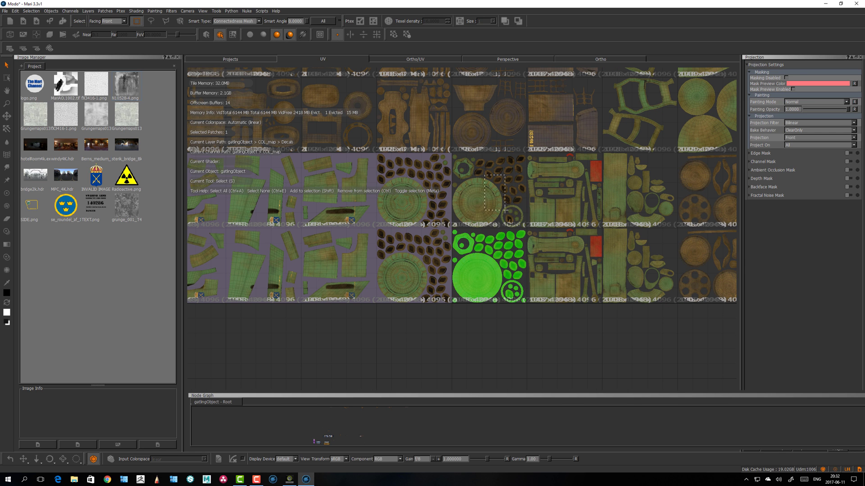
pyautogui.keyDown('shift'); pyautogui.click(495, 194); pyautogui.keyUp('shift')
pyautogui.rightClick(495, 194)
pyautogui.click(662, 415)
pyautogui.click(565, 266)
pyautogui.rightClick(553, 256)
pyautogui.click(730, 460)
# Link the images of patch 1008 with 1018, and of patch 1009 with 1019.
pyautogui.keyDown('alt'); pyautogui.moveTo(649, 266); pyautogui.dragTo(563, 265, button='middle'); pyautogui.keyUp('alt')
pyautogui.click(554, 266)
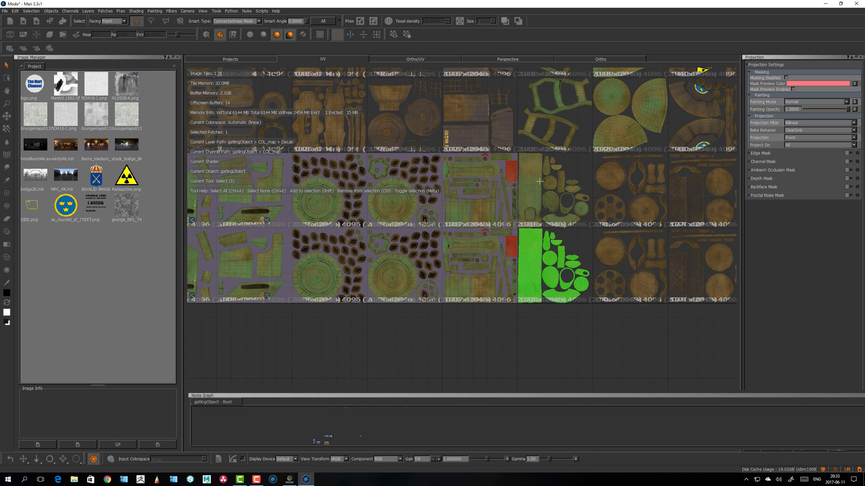
pyautogui.keyDown('shift'); pyautogui.click(543, 198); pyautogui.keyUp('shift')
pyautogui.rightClick(543, 198)
pyautogui.click(722, 423)
pyautogui.keyDown('alt'); pyautogui.moveTo(640, 252); pyautogui.dragTo(574, 275, button='middle'); pyautogui.keyUp('alt')
pyautogui.click(628, 461)
# Link the images of patches 1010 and 1020.
pyautogui.click(541, 199)
pyautogui.keyDown('shift'); pyautogui.click(541, 264); pyautogui.keyUp('shift')
pyautogui.rightClick(540, 264)
pyautogui.click(712, 460)
pyautogui.keyDown('alt'); pyautogui.moveTo(462, 257); pyautogui.dragTo(482, 319, button='right'); pyautogui.keyUp('alt')
pyautogui.keyDown('alt'); pyautogui.moveTo(483, 318); pyautogui.dragTo(618, 323, button='middle'); pyautogui.keyUp('alt')
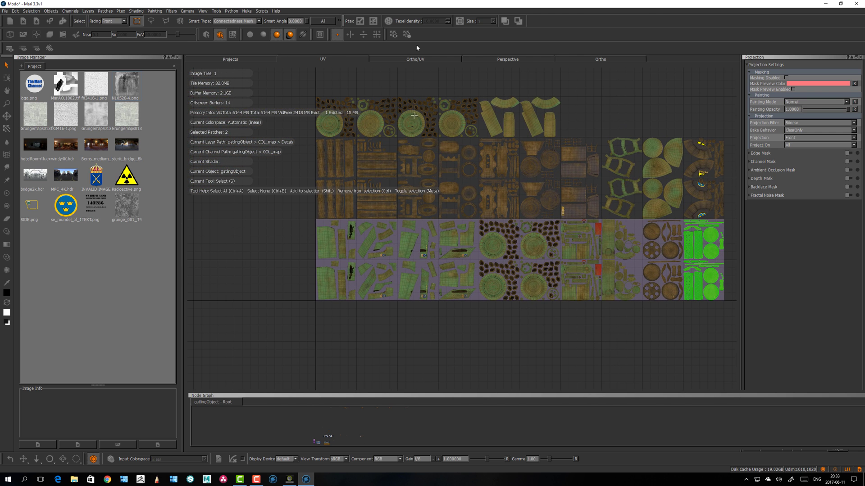
# Clear the patch selection in the Ortho view and paint dark strokes along the hull side above the front wheel.
pyautogui.click(581, 60)
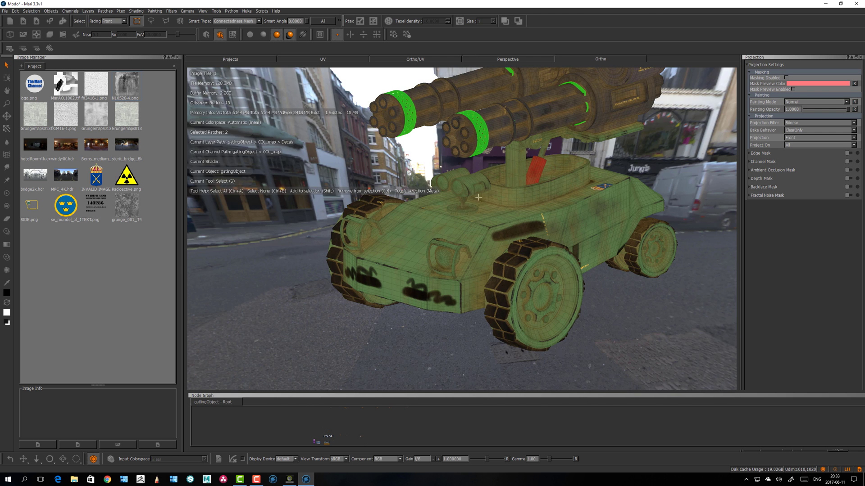
pyautogui.press('p')
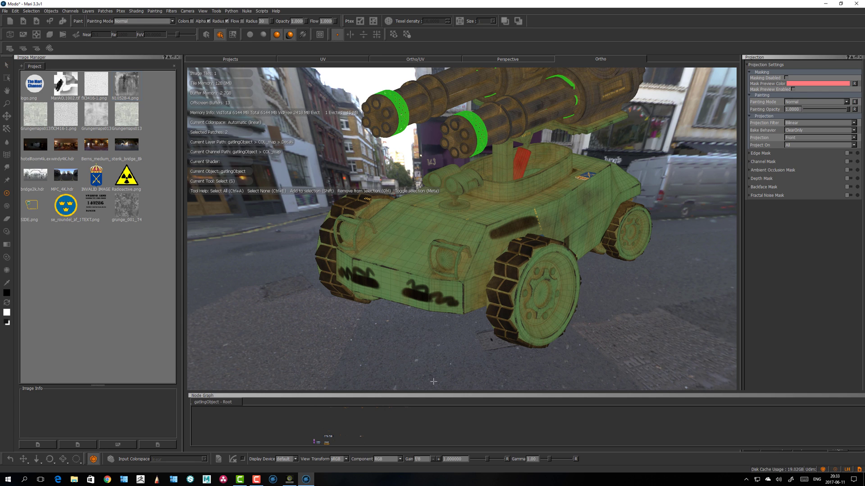
pyautogui.keyDown('alt'); pyautogui.moveTo(433, 381); pyautogui.dragTo(432, 305, button='right'); pyautogui.keyUp('alt')
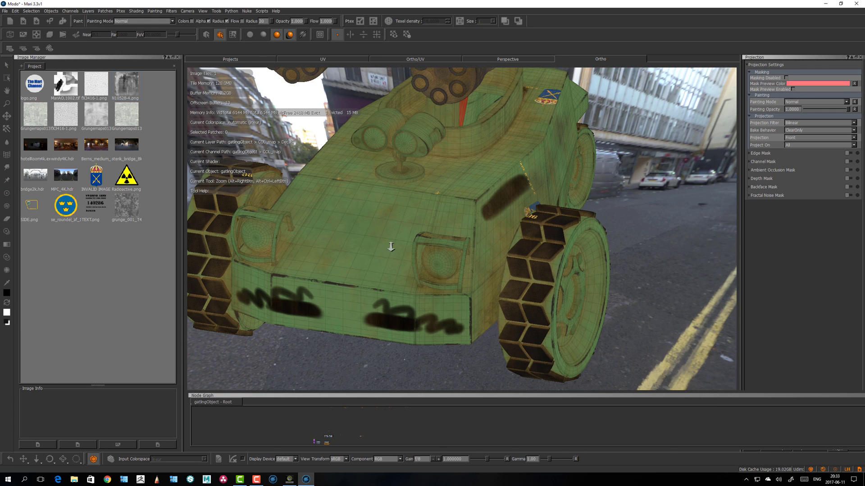
pyautogui.keyDown('alt'); pyautogui.moveTo(390, 247); pyautogui.dragTo(562, 254); pyautogui.keyUp('alt')
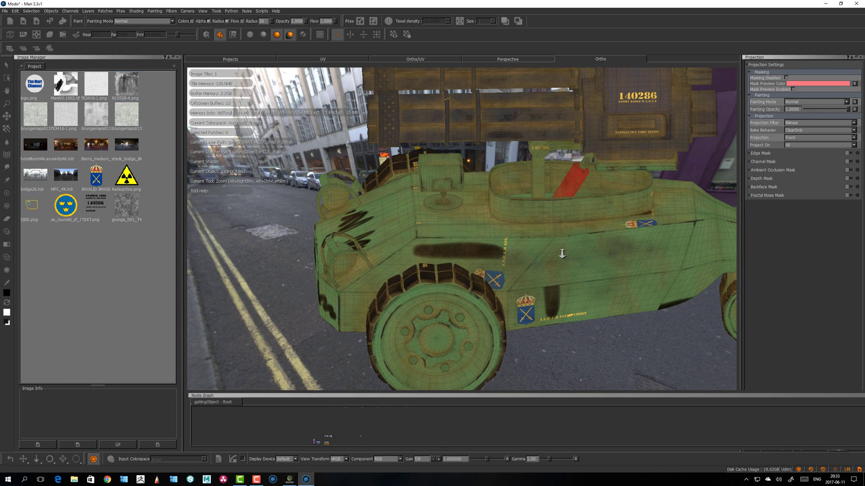
pyautogui.keyDown('alt'); pyautogui.moveTo(462, 257); pyautogui.dragTo(461, 227, button='right'); pyautogui.keyUp('alt')
pyautogui.moveTo(518, 261)
pyautogui.mouseDown()
pyautogui.moveTo(527, 251)
pyautogui.moveTo(484, 244)
pyautogui.mouseUp()
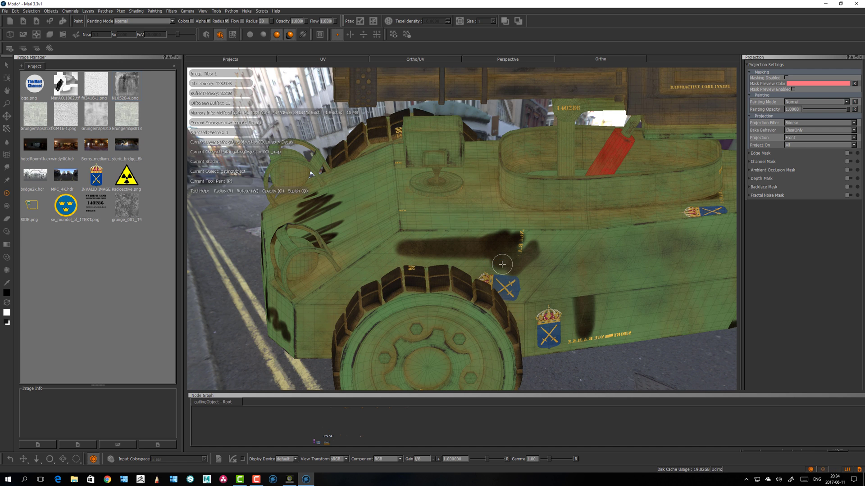
# Paint dark strokes and blotches on the hood between the headlights and the turret, and check both halves of the vehicle.
pyautogui.moveTo(596, 242)
pyautogui.keyDown('alt'); pyautogui.mouseDown()
pyautogui.moveTo(615, 241)
pyautogui.moveTo(590, 235)
pyautogui.mouseUp(); pyautogui.keyUp('alt')
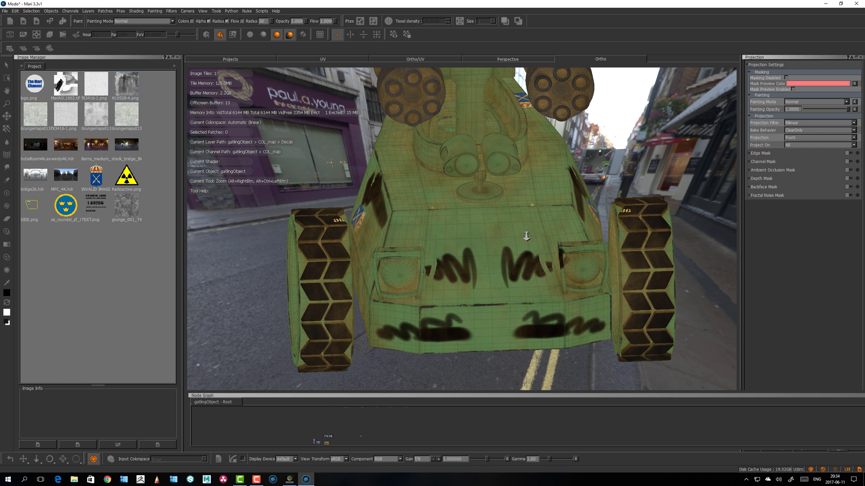
pyautogui.keyDown('alt'); pyautogui.moveTo(526, 236); pyautogui.dragTo(517, 240, button='right'); pyautogui.keyUp('alt')
pyautogui.moveTo(517, 241)
pyautogui.keyDown('alt'); pyautogui.mouseDown()
pyautogui.moveTo(509, 222)
pyautogui.moveTo(457, 283)
pyautogui.moveTo(484, 249)
pyautogui.moveTo(462, 236)
pyautogui.mouseUp(); pyautogui.keyUp('alt')
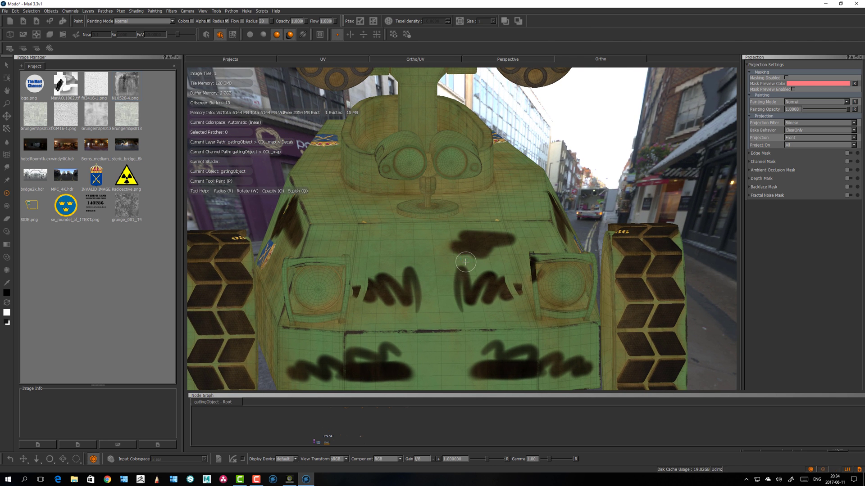
pyautogui.moveTo(454, 247)
pyautogui.keyDown('alt'); pyautogui.mouseDown()
pyautogui.moveTo(441, 267)
pyautogui.moveTo(425, 269)
pyautogui.moveTo(437, 273)
pyautogui.moveTo(442, 301)
pyautogui.moveTo(451, 295)
pyautogui.mouseUp(); pyautogui.keyUp('alt')
pyautogui.moveTo(512, 251)
pyautogui.mouseDown()
pyautogui.moveTo(503, 249)
pyautogui.moveTo(510, 228)
pyautogui.moveTo(523, 258)
pyautogui.moveTo(427, 300)
pyautogui.mouseUp()
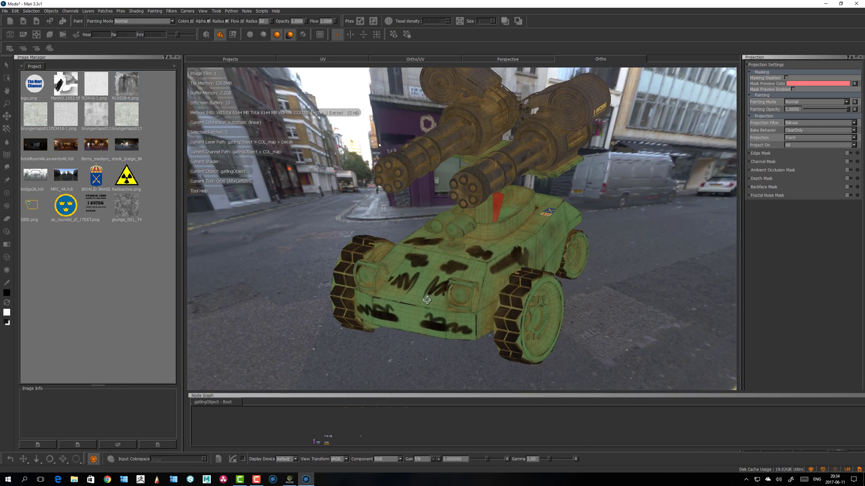